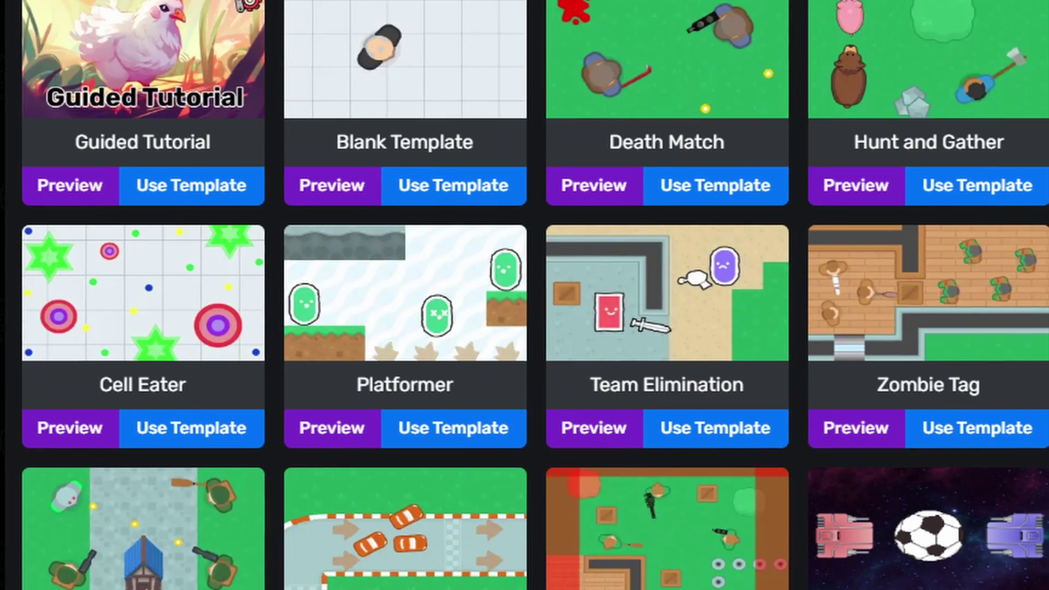
Leave the skin shop for Your Creations, which lists the published game 'New Hunt and Gather'.
{"action": "scroll", "coordinate": [524, 295], "scroll_direction": "down", "scroll_amount": 5}
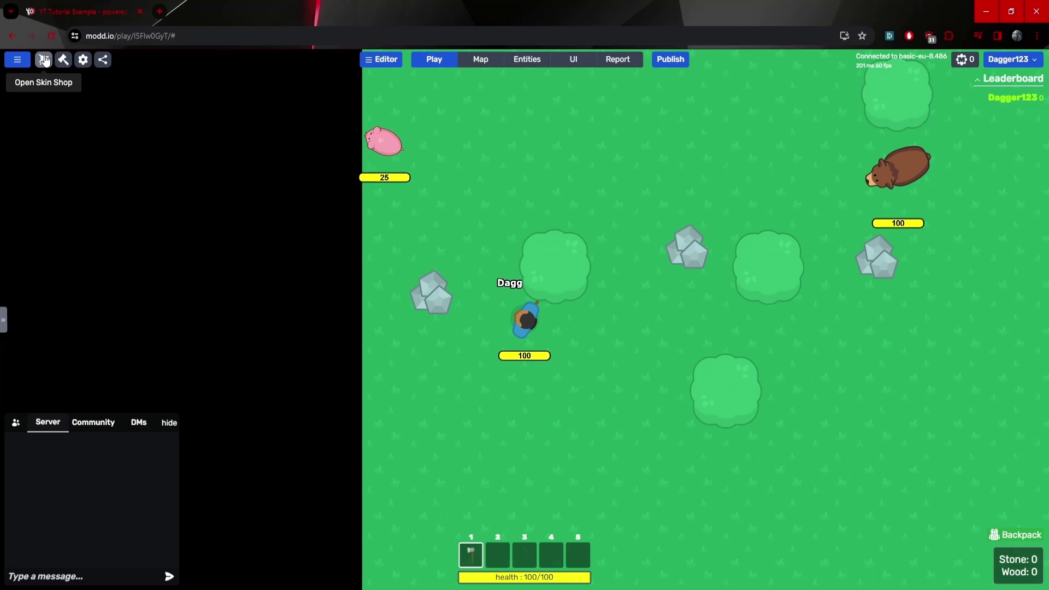
{"action": "left_click", "coordinate": [16, 46]}
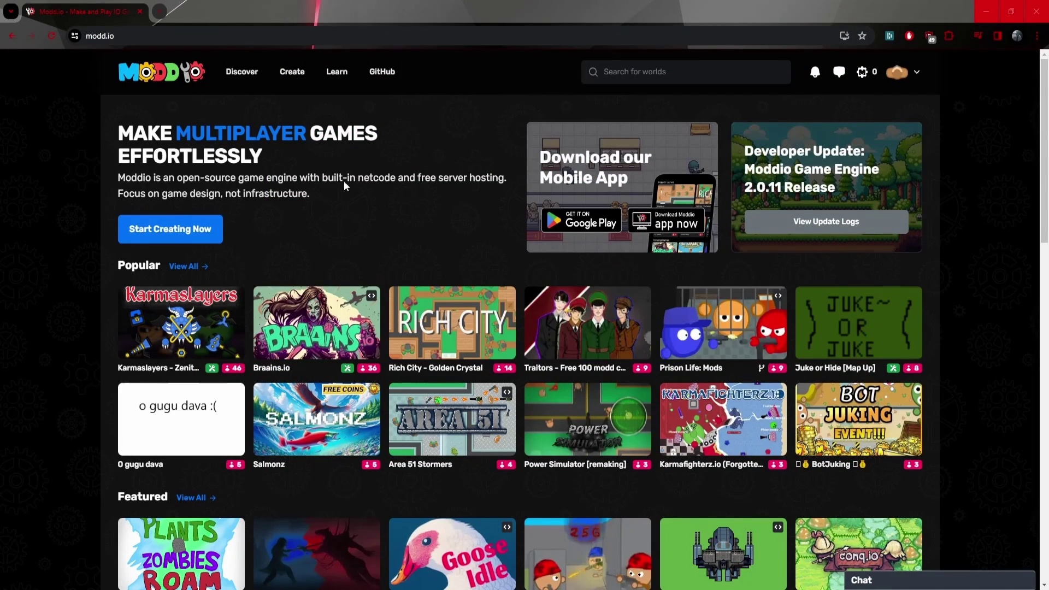
{"action": "scroll", "coordinate": [315, 123], "scroll_direction": "down", "scroll_amount": 1}
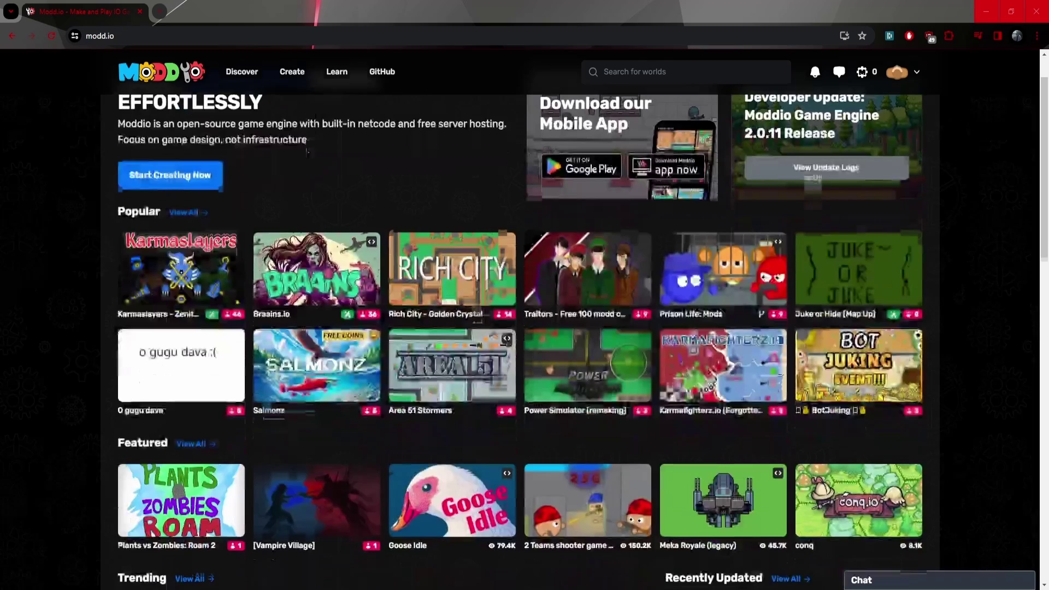
{"action": "scroll", "coordinate": [302, 248], "scroll_direction": "up", "scroll_amount": 1}
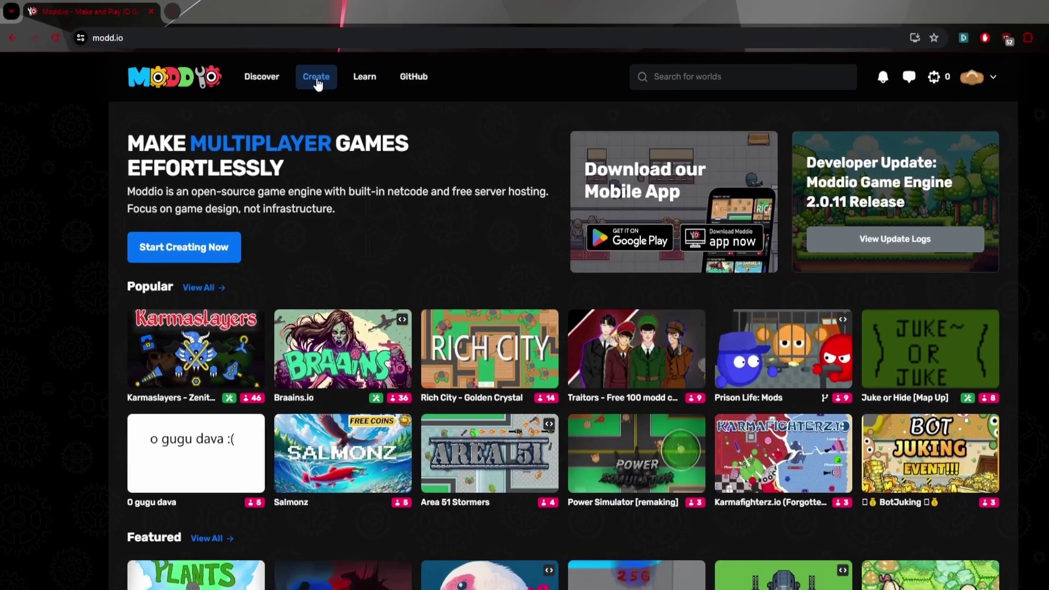
{"action": "left_click", "coordinate": [458, 112]}
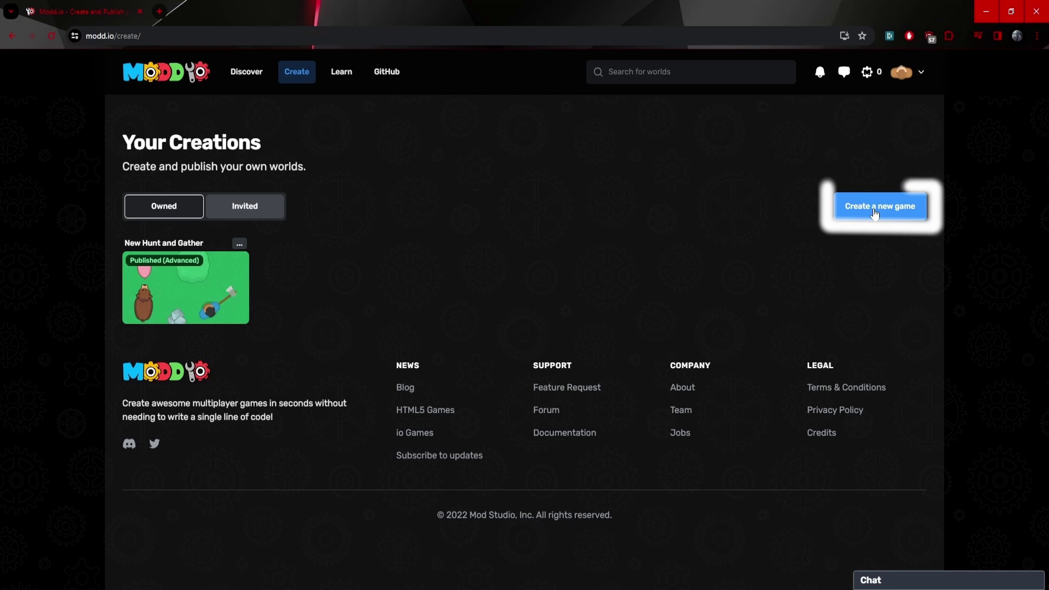
Start a new game from the Hunt and Gather template, titling it 'YT Tutorial Example'.
{"action": "left_click", "coordinate": [875, 212]}
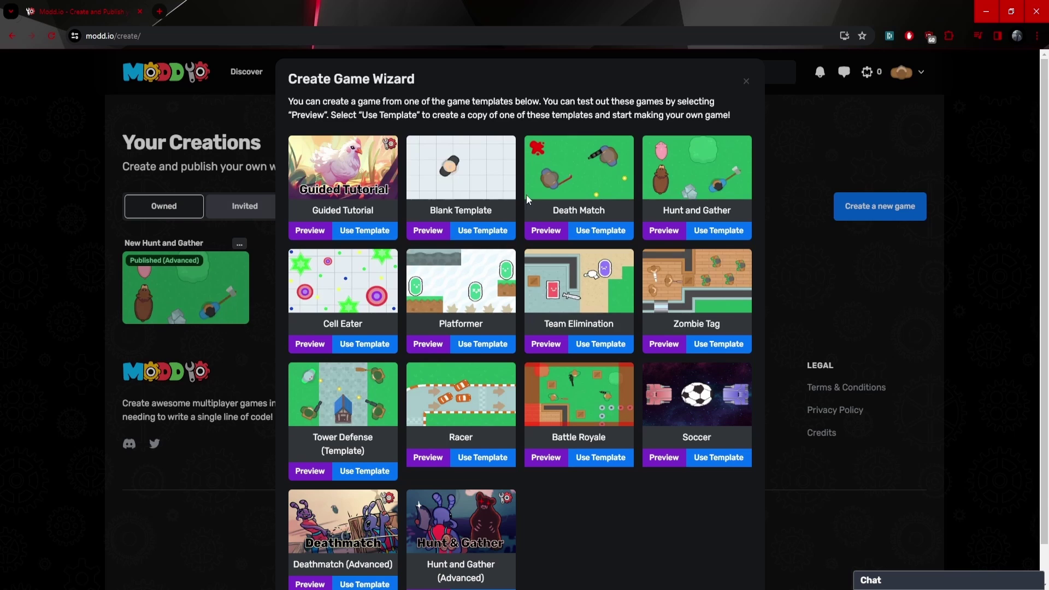
{"action": "scroll", "coordinate": [562, 486], "scroll_direction": "down", "scroll_amount": 1}
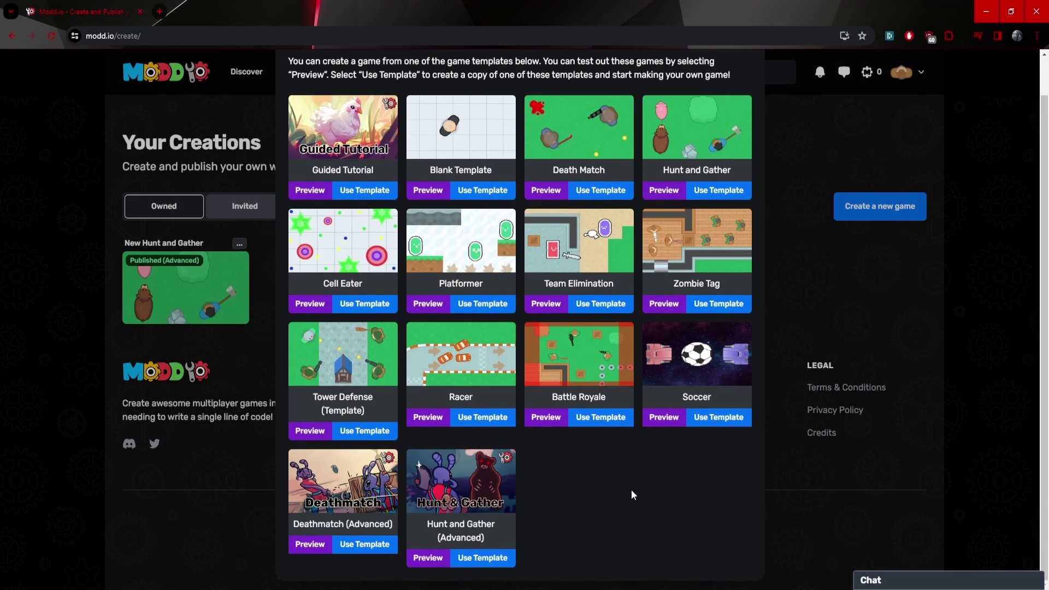
{"action": "scroll", "coordinate": [625, 534], "scroll_direction": "up", "scroll_amount": 1}
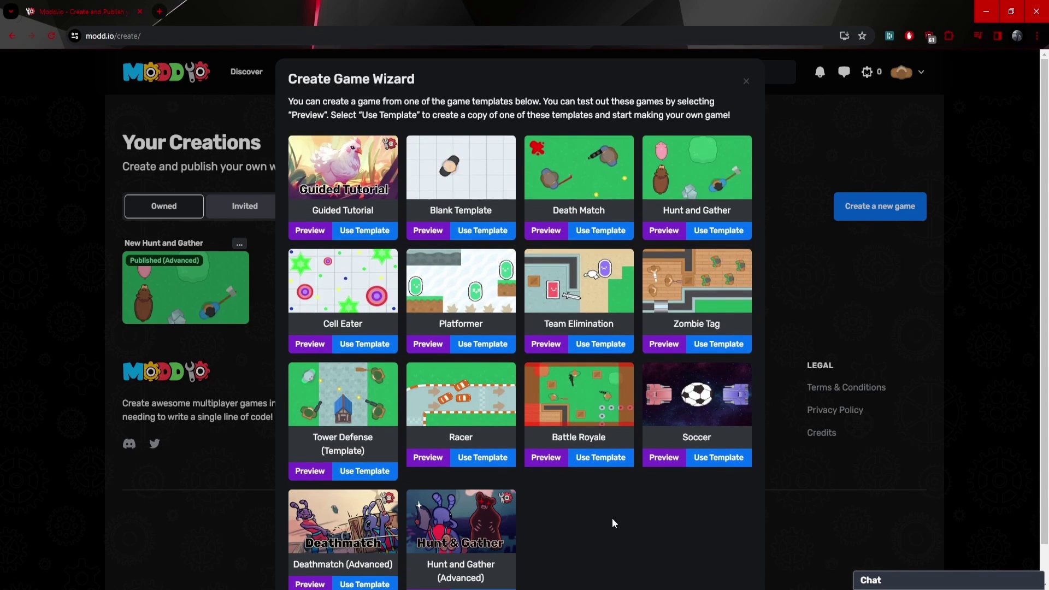
{"action": "scroll", "coordinate": [647, 553], "scroll_direction": "down", "scroll_amount": 1}
{"action": "scroll", "coordinate": [658, 445], "scroll_direction": "up", "scroll_amount": 1}
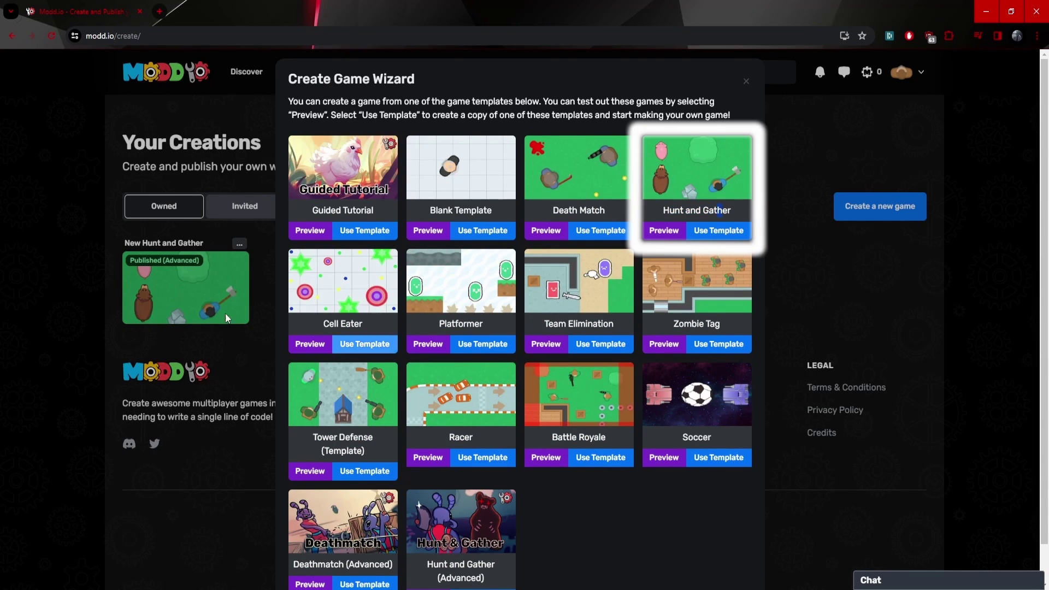
{"action": "left_click", "coordinate": [718, 230]}
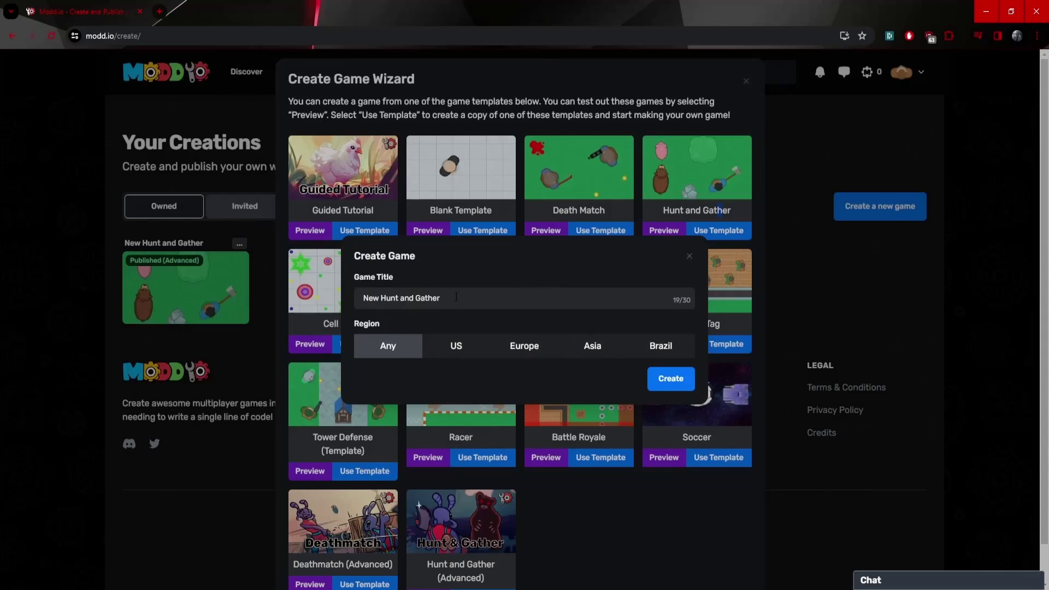
{"action": "left_click_drag", "start_coordinate": [456, 297], "coordinate": [325, 297]}
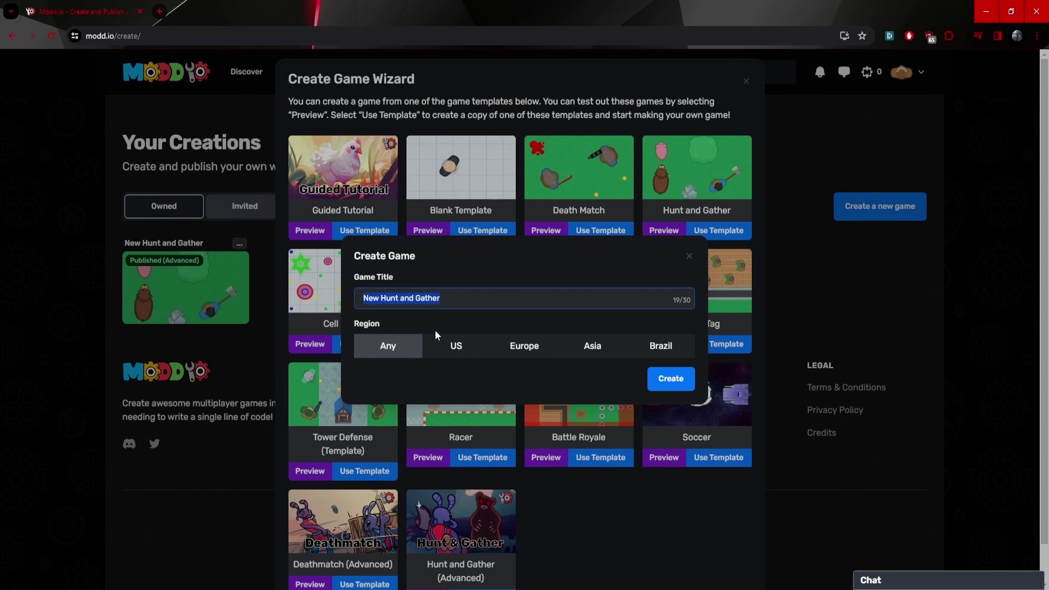
{"action": "type", "text": "YT Tutorial Example"}
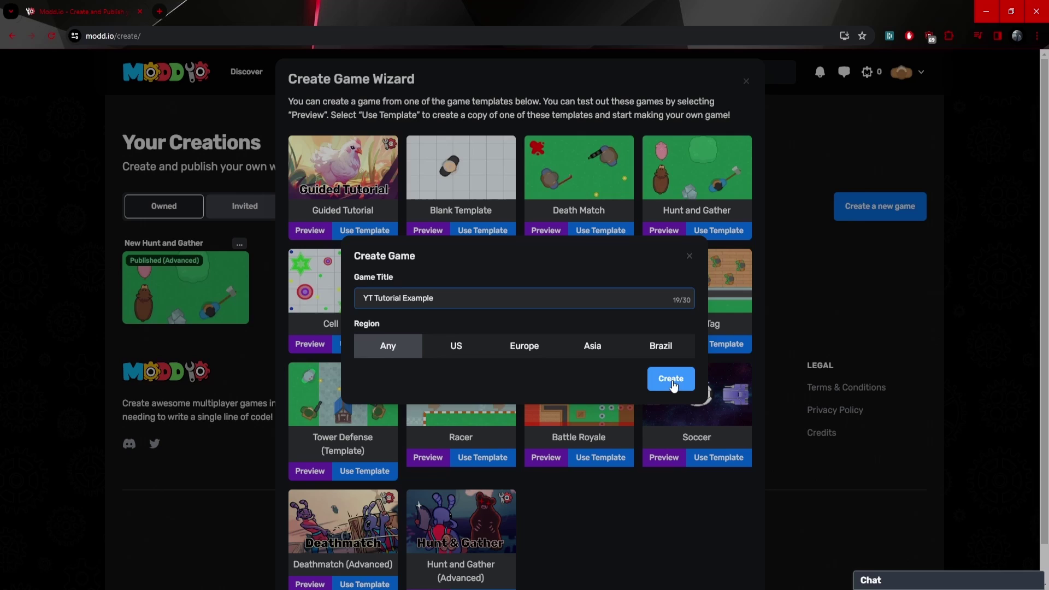
{"action": "left_click", "coordinate": [671, 378]}
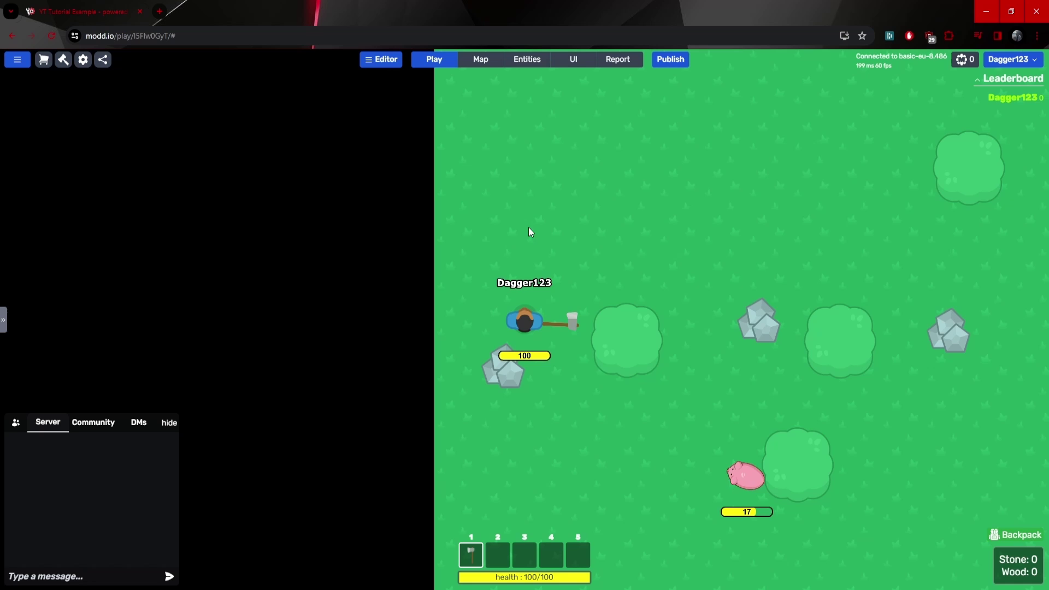
Walk the survivor diagonally across the grassy map with S+D.
{"action": "key", "text": "s+d"}
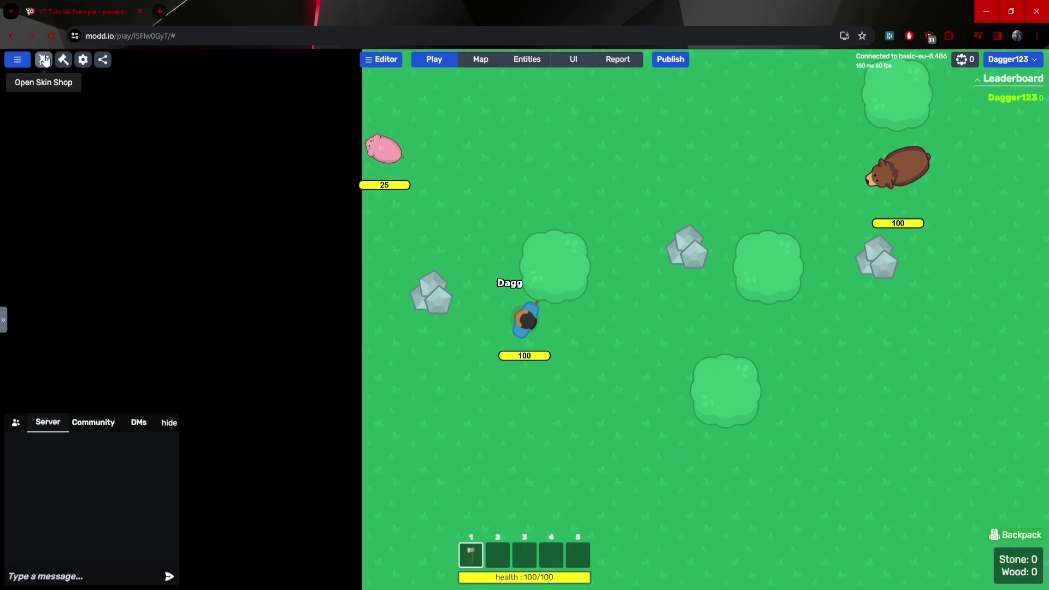
Open the YT Tutorial Example skin shop and move the second account's window out of view.
{"action": "left_click", "coordinate": [71, 96]}
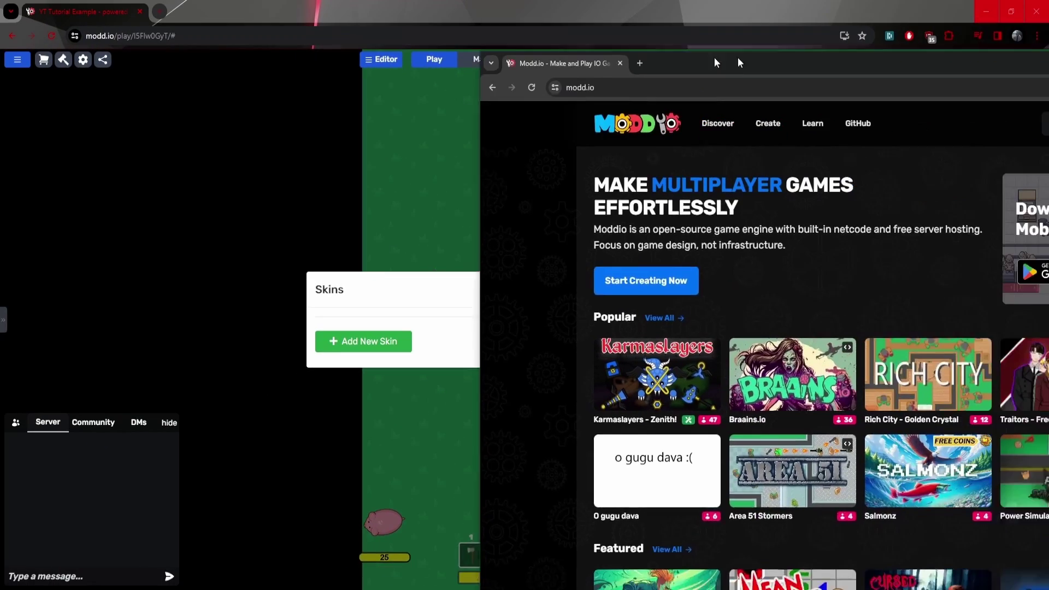
{"action": "left_click_drag", "start_coordinate": [713, 58], "coordinate": [225, 32]}
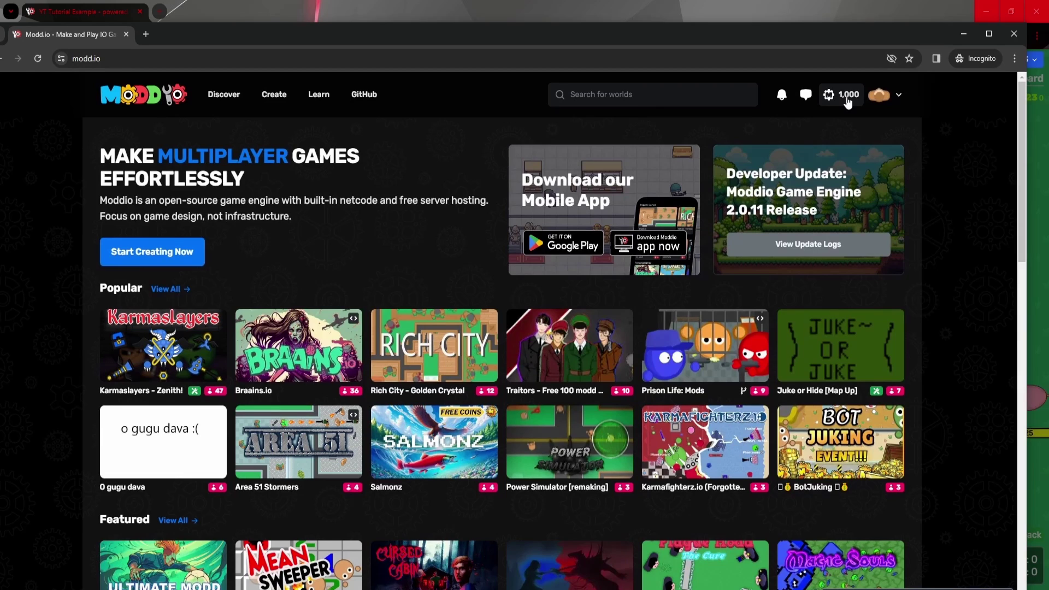
{"action": "left_click_drag", "start_coordinate": [833, 32], "coordinate": [1048, 32]}
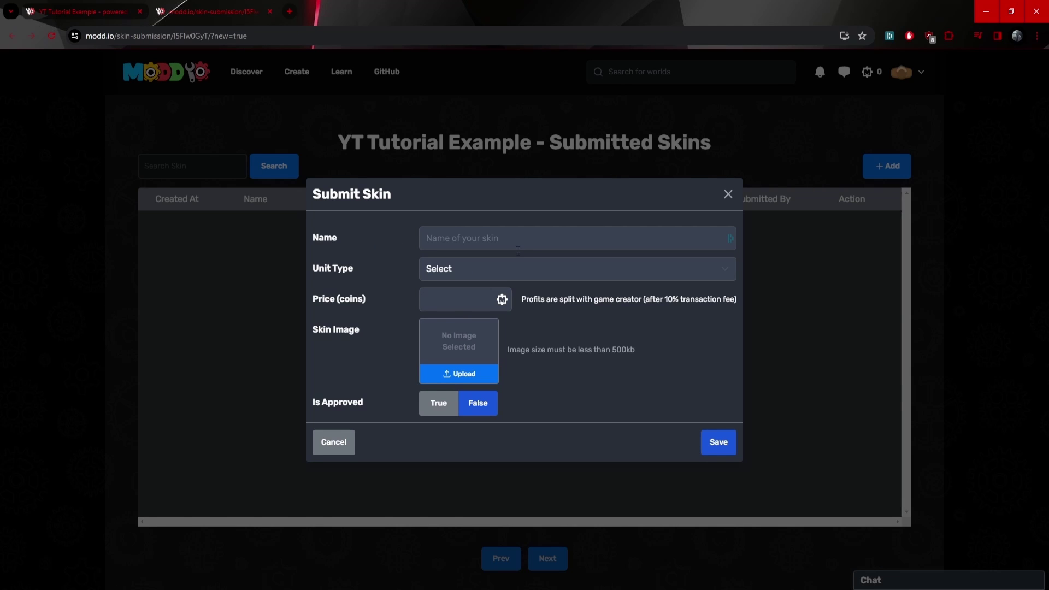
Name the new skin 'Bob' and set its unit type to Survivor.
{"action": "left_click", "coordinate": [518, 249]}
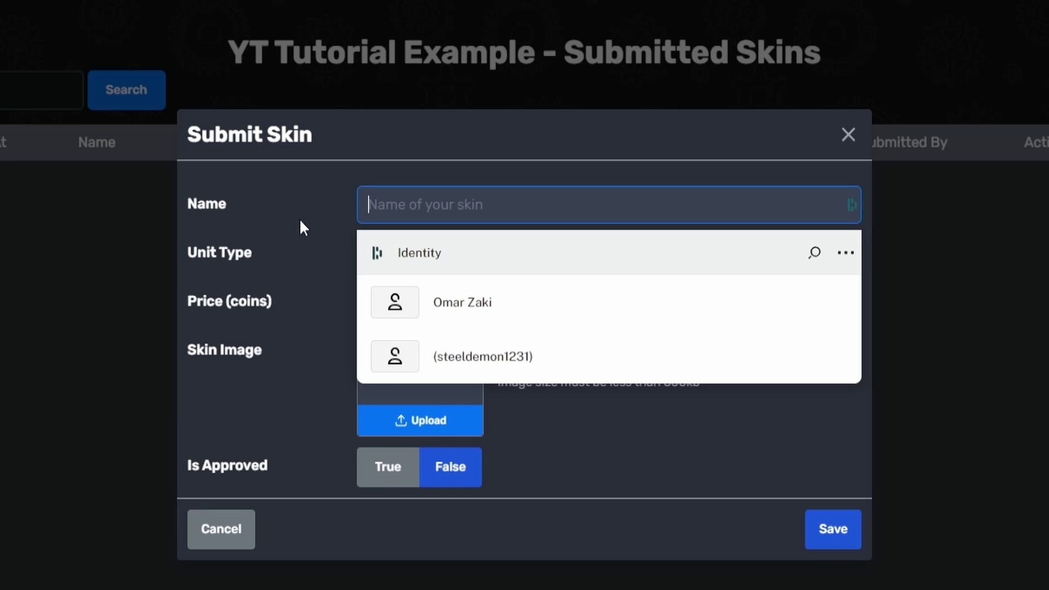
{"action": "type", "text": "Bob"}
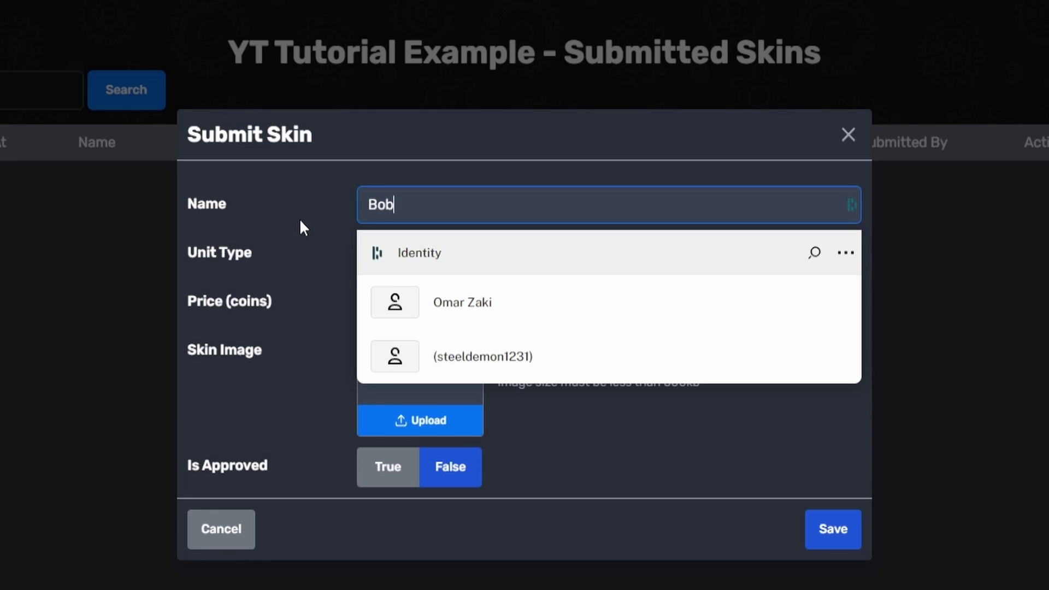
{"action": "left_click", "coordinate": [300, 221]}
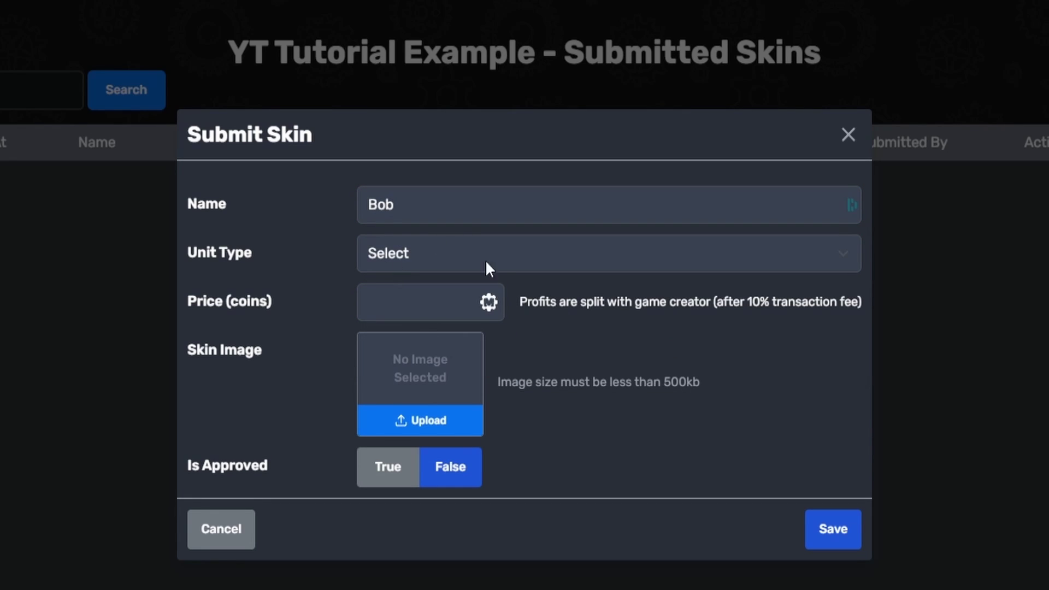
{"action": "left_click", "coordinate": [442, 257]}
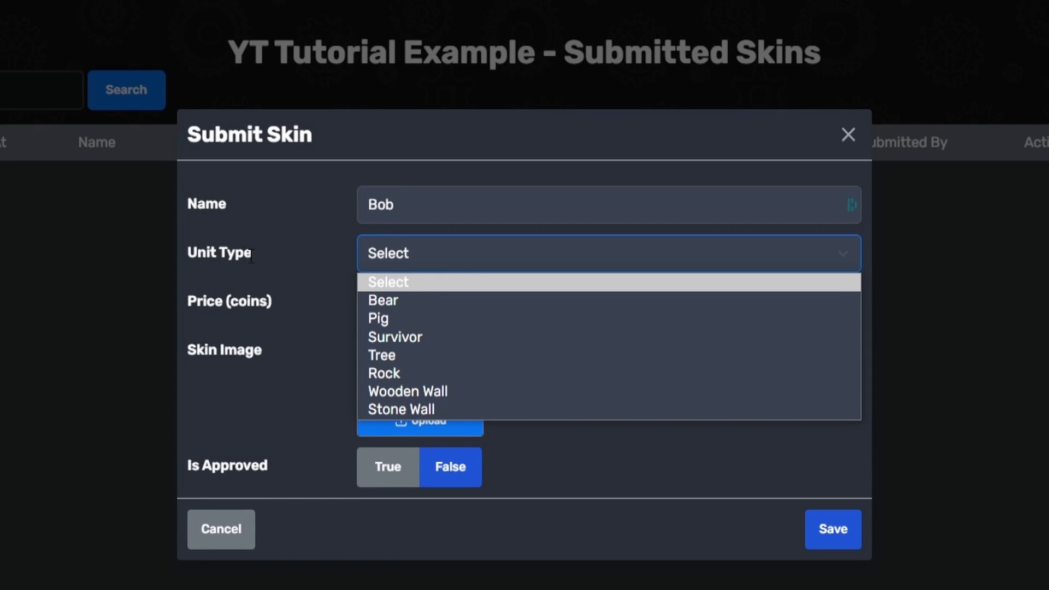
{"action": "left_click", "coordinate": [404, 340]}
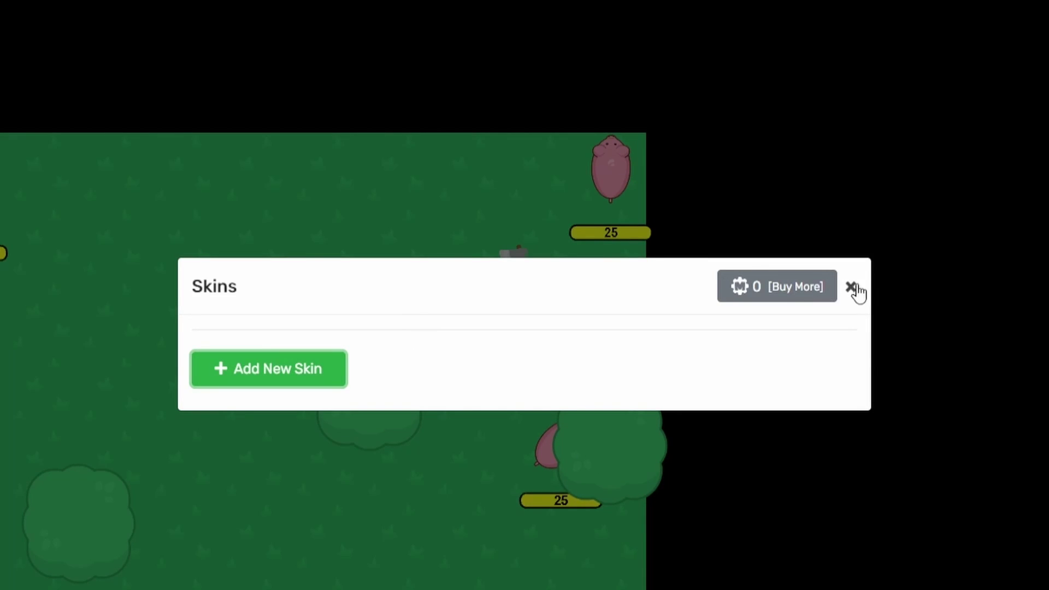
{"action": "left_click", "coordinate": [850, 288]}
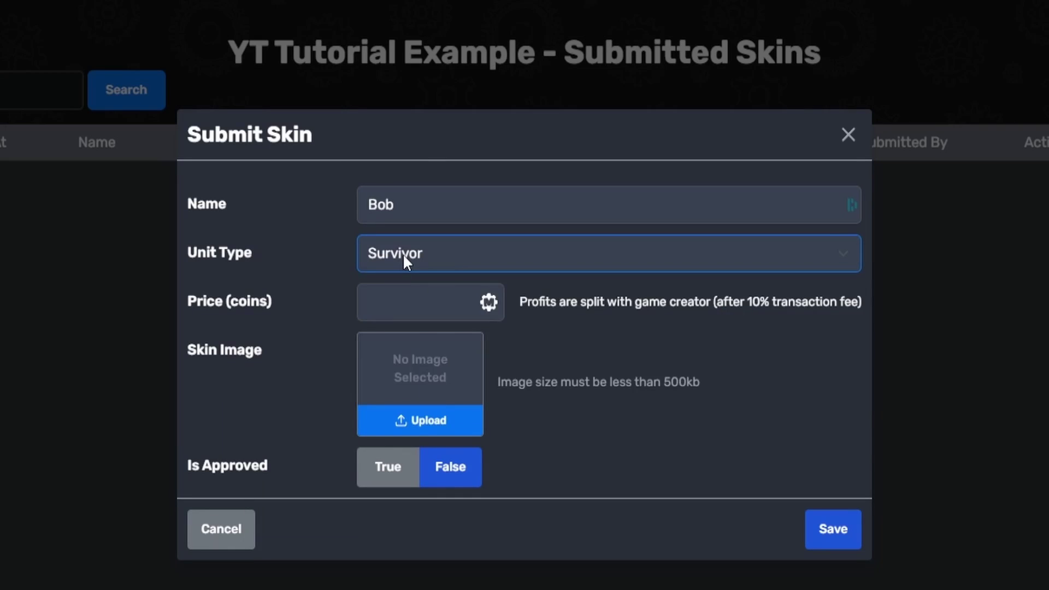
{"action": "left_click", "coordinate": [402, 254]}
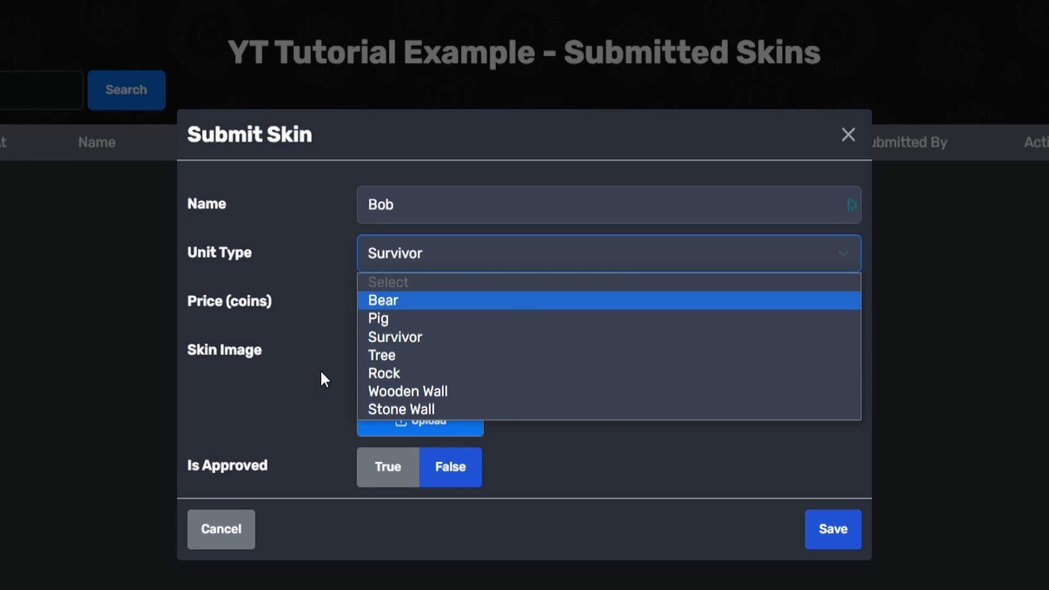
{"action": "left_click", "coordinate": [294, 276]}
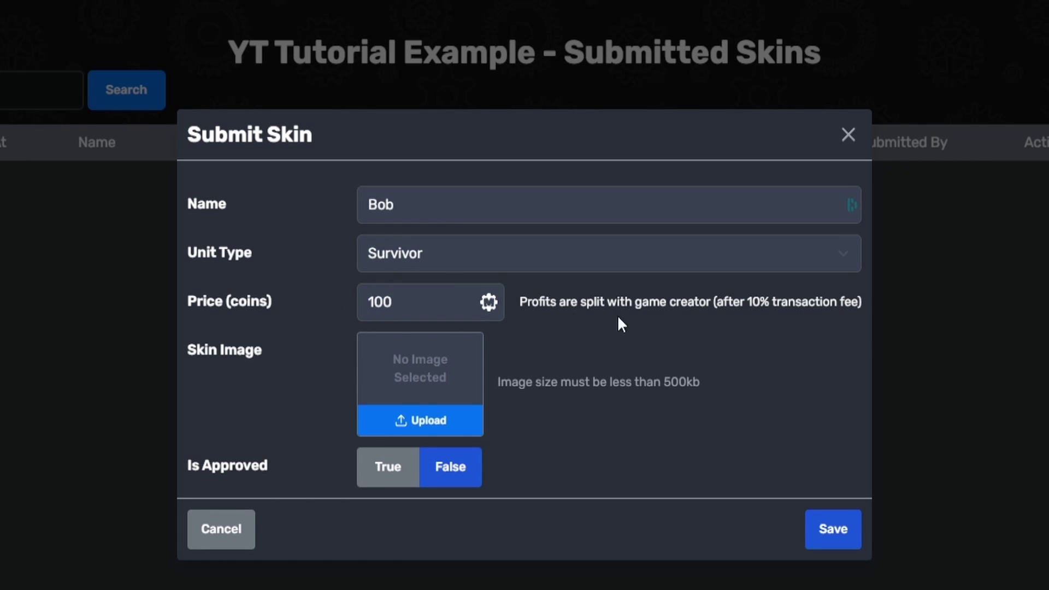
Highlight the form's profit-split and 10% transaction fee notes.
{"action": "left_click_drag", "start_coordinate": [528, 300], "coordinate": [632, 303]}
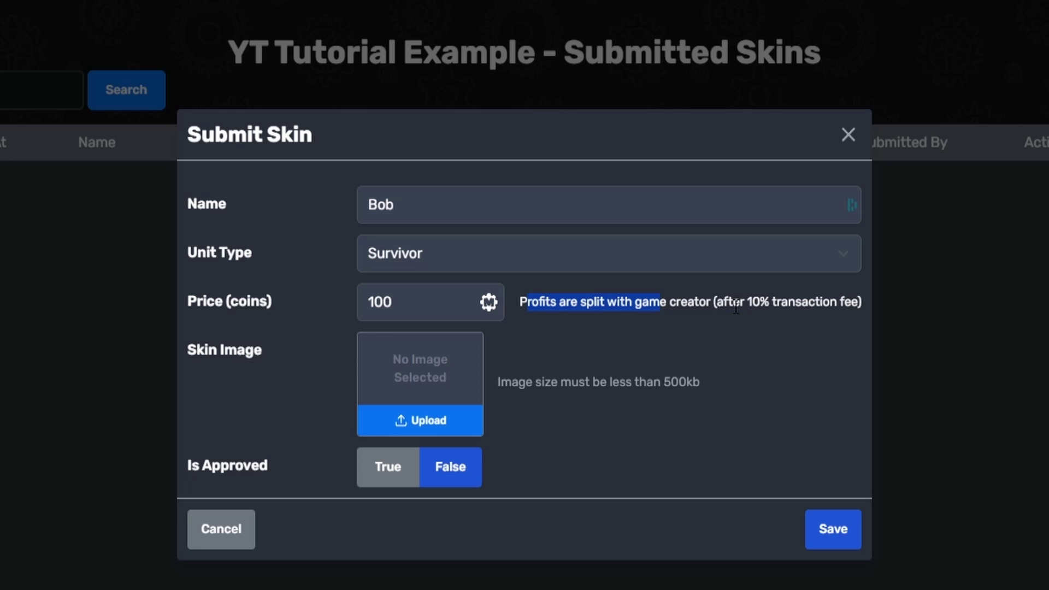
{"action": "left_click_drag", "start_coordinate": [713, 302], "coordinate": [771, 302]}
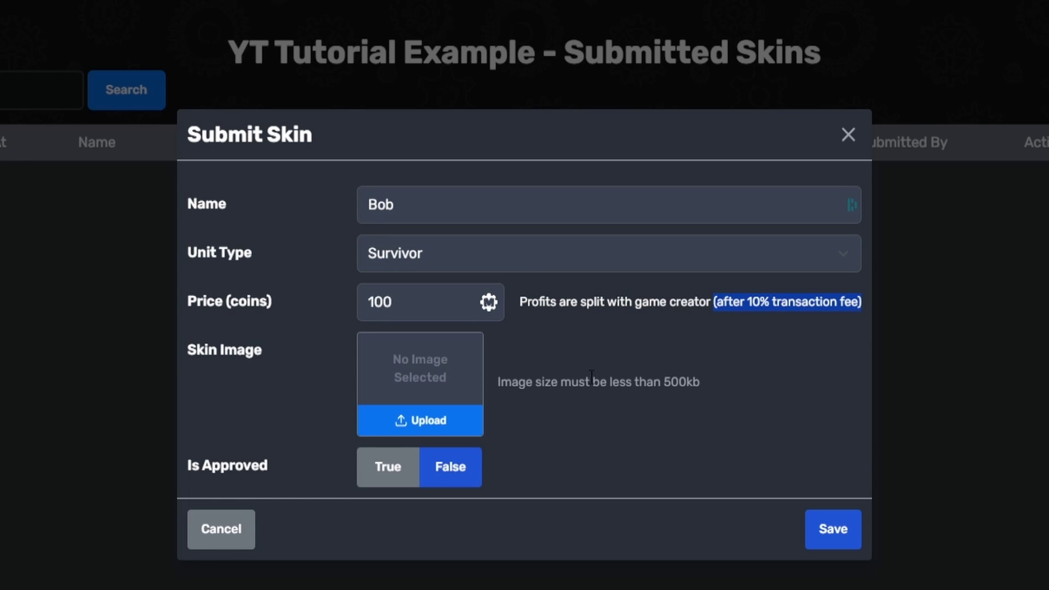
{"action": "left_click", "coordinate": [575, 379]}
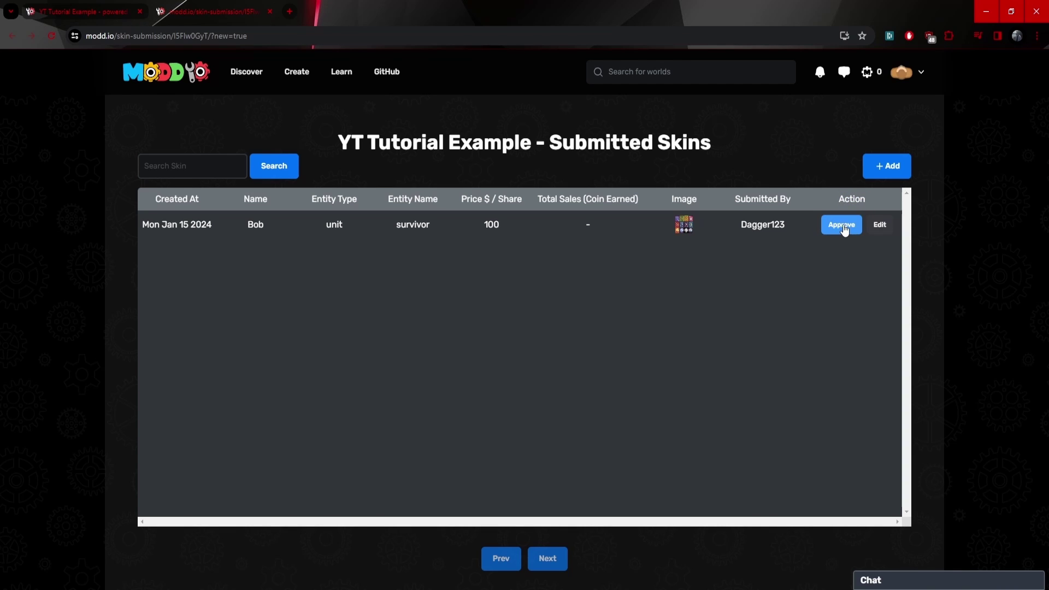
Approve the Bob skin, then review its date, Price/Share, Total Sales and details unchanged.
{"action": "left_click", "coordinate": [843, 230]}
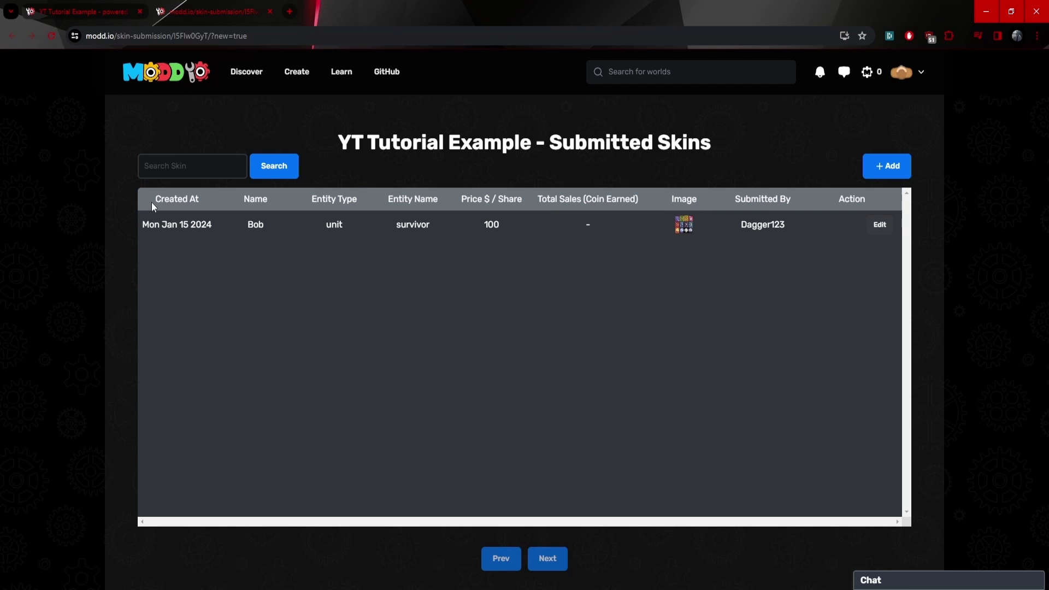
{"action": "left_click_drag", "start_coordinate": [149, 224], "coordinate": [289, 232]}
{"action": "left_click_drag", "start_coordinate": [471, 200], "coordinate": [640, 206]}
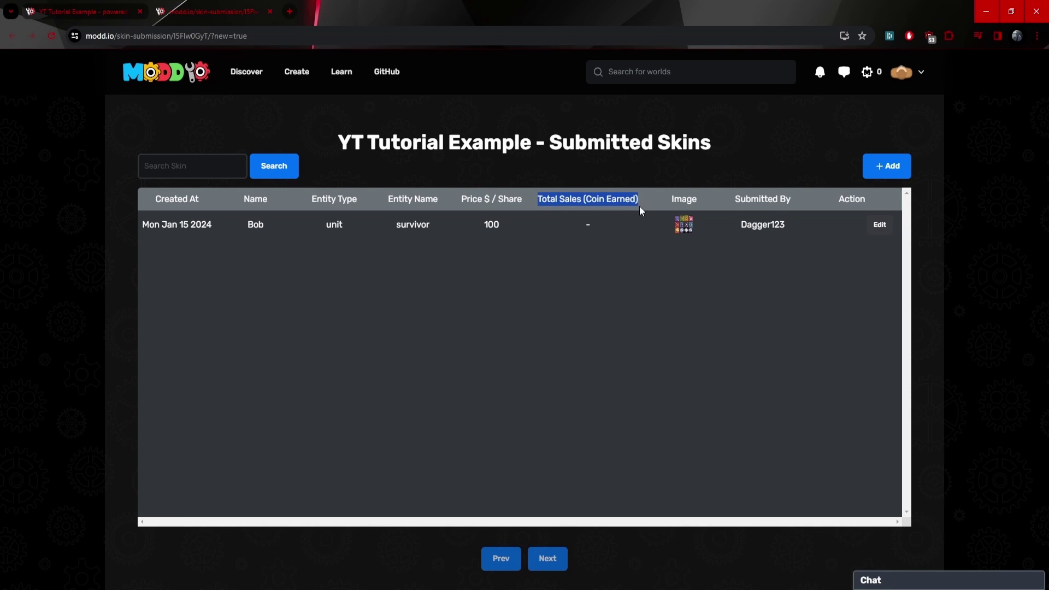
{"action": "left_click", "coordinate": [684, 254]}
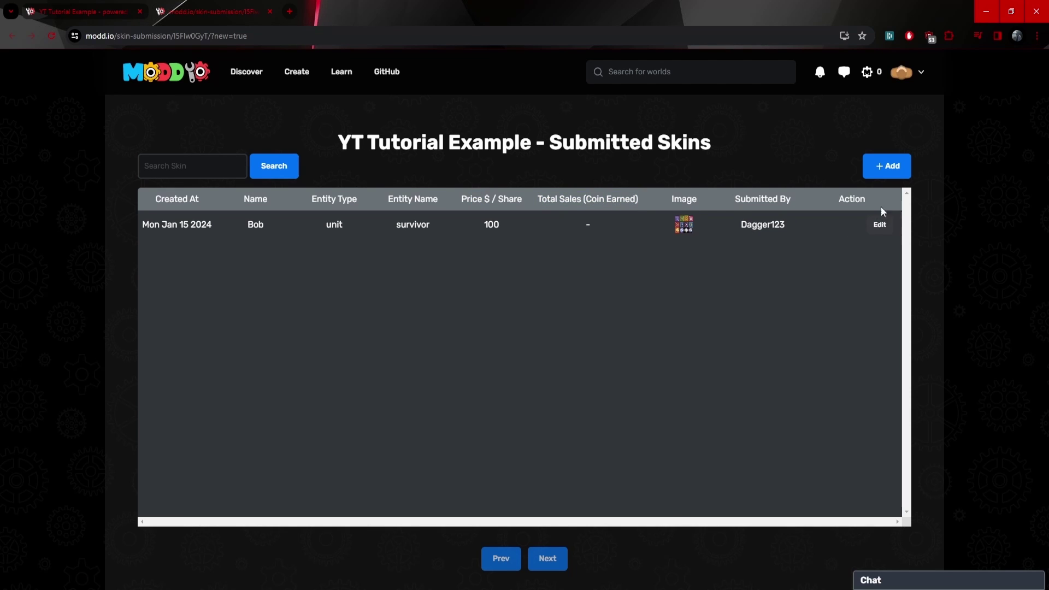
{"action": "left_click", "coordinate": [879, 226]}
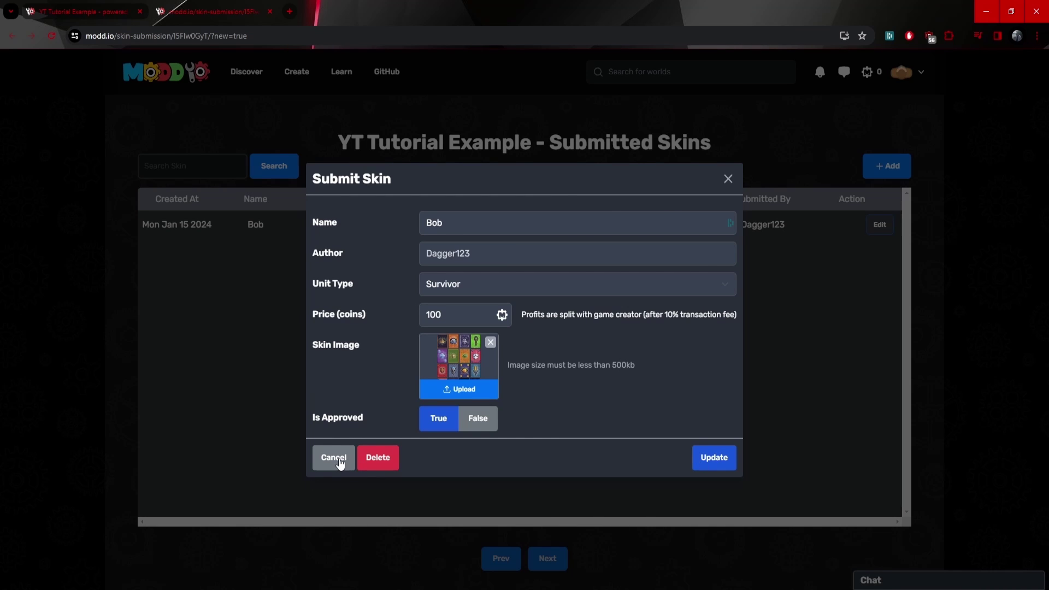
{"action": "left_click", "coordinate": [339, 462]}
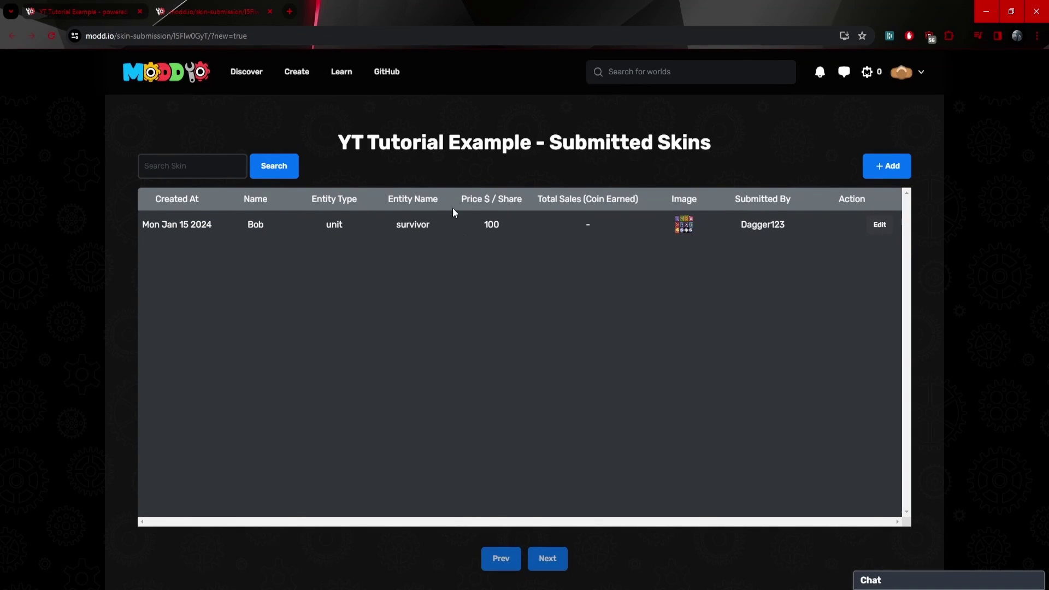
Reload the game and try buying the 100-coin Survivor skin Bob, hitting the not-enough-coins notice.
{"action": "left_click", "coordinate": [519, 327]}
{"action": "left_click", "coordinate": [78, 16]}
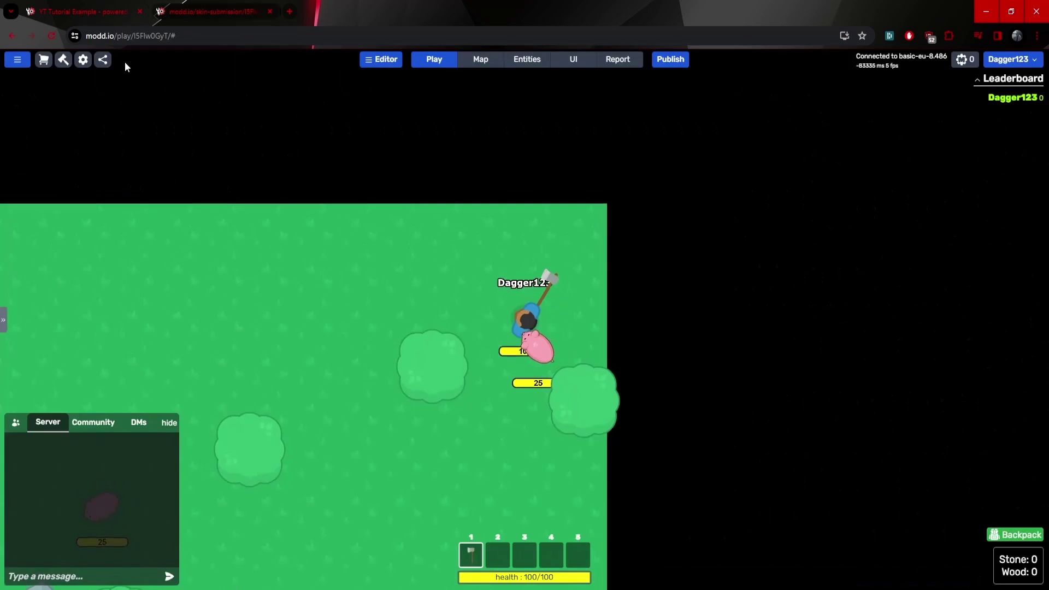
{"action": "left_click", "coordinate": [52, 35]}
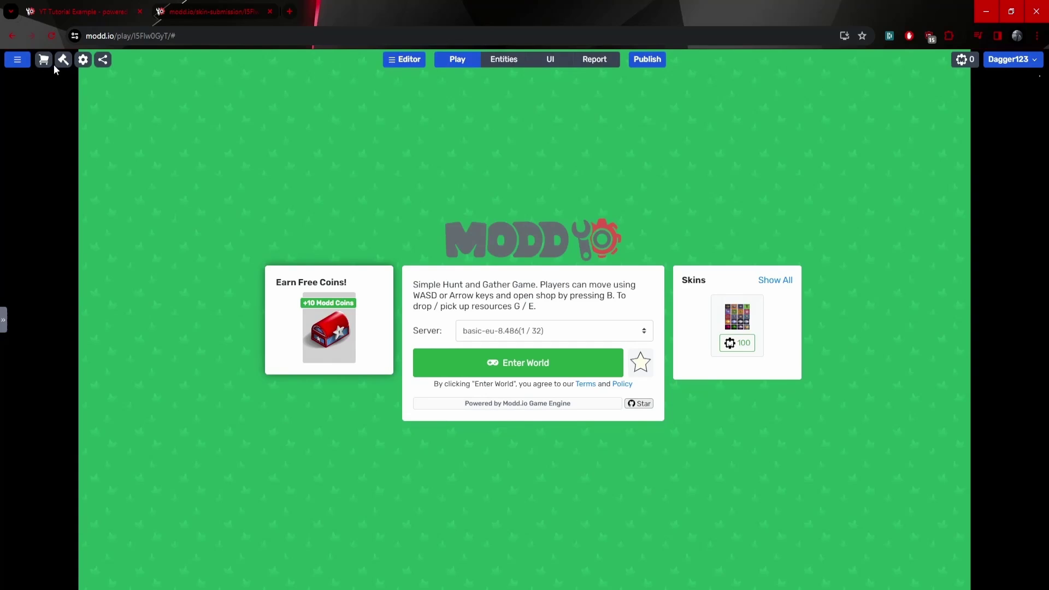
{"action": "left_click", "coordinate": [44, 60]}
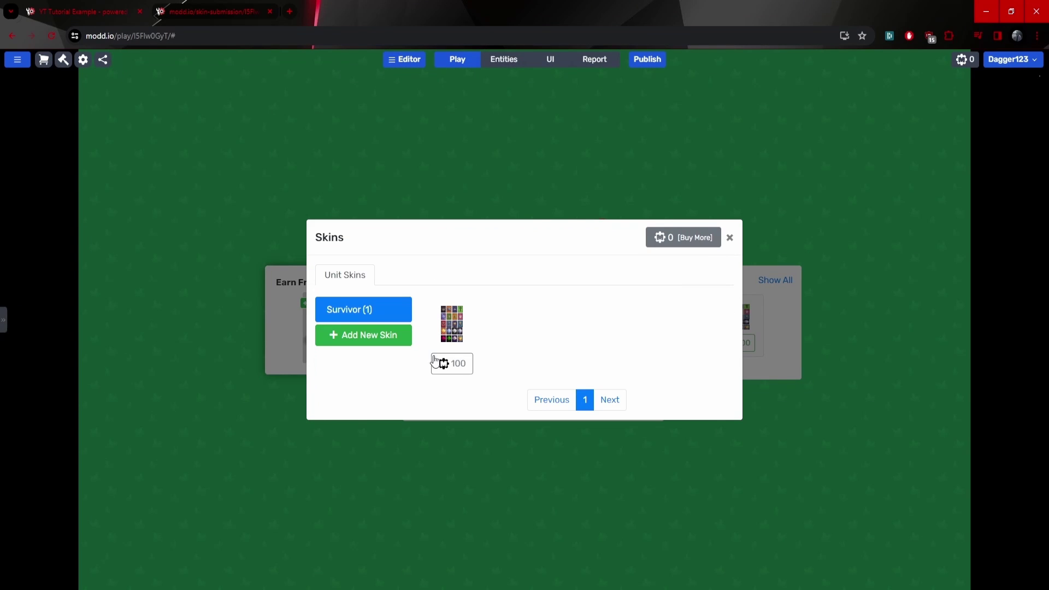
{"action": "left_click", "coordinate": [368, 312]}
{"action": "left_click", "coordinate": [451, 363]}
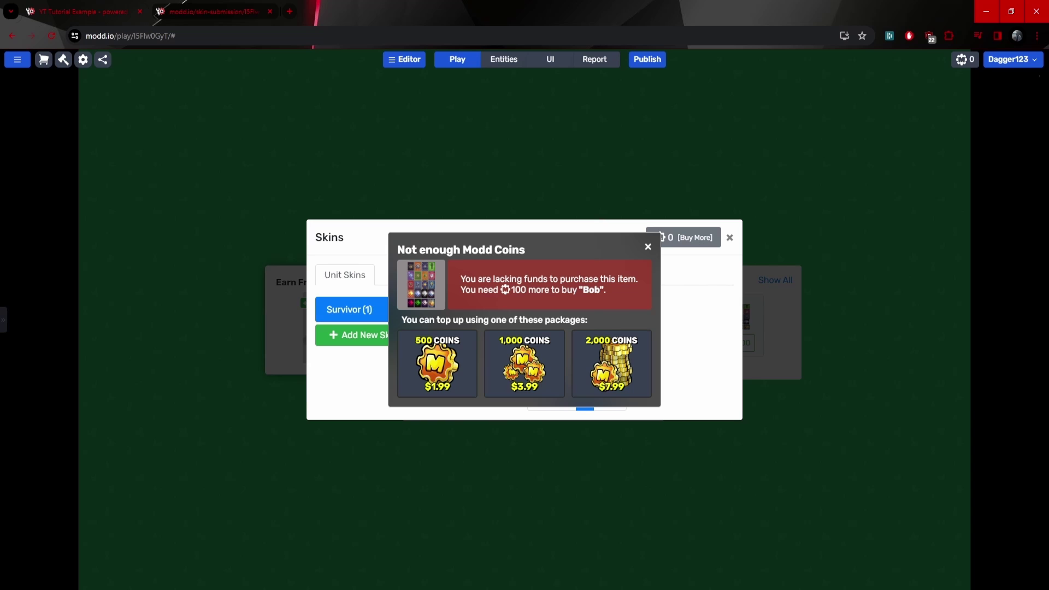
Dismiss the coin notice, copy the game's URL, and bring in the second account's incognito window.
{"action": "left_click", "coordinate": [708, 249]}
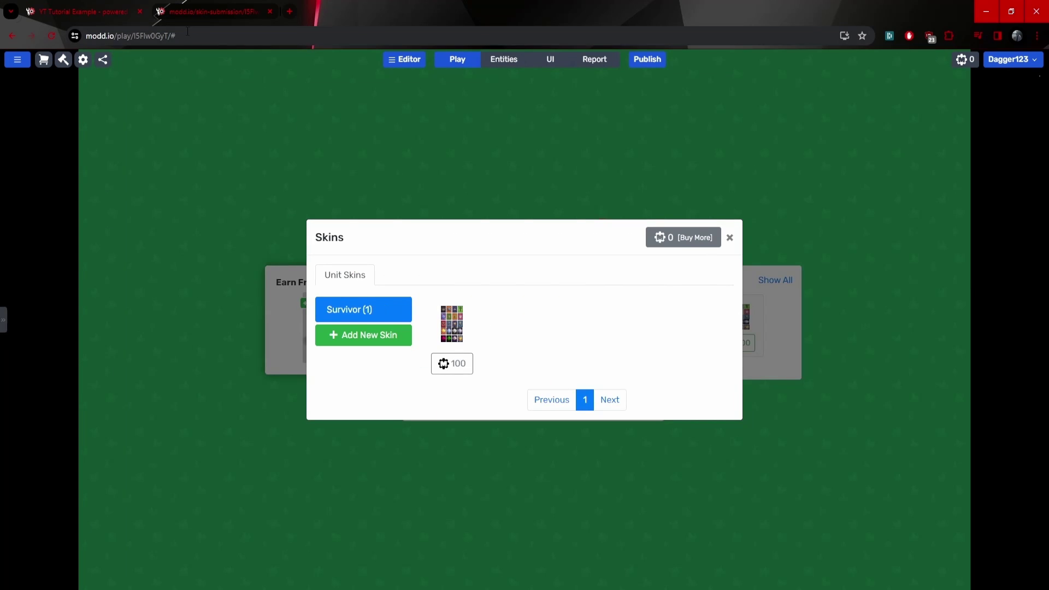
{"action": "left_click", "coordinate": [188, 44]}
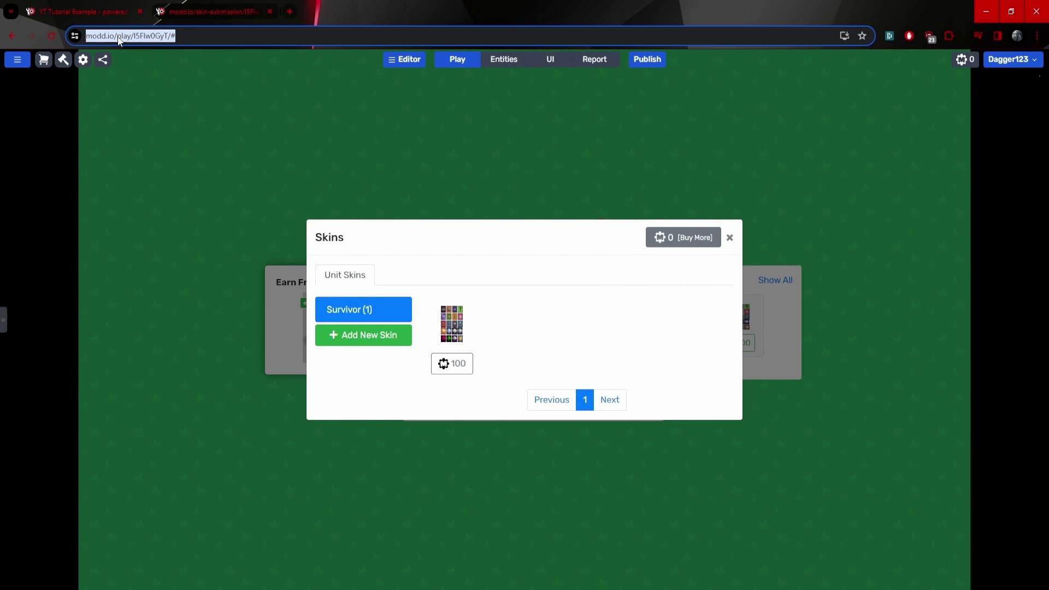
{"action": "key", "text": "ctrl+c"}
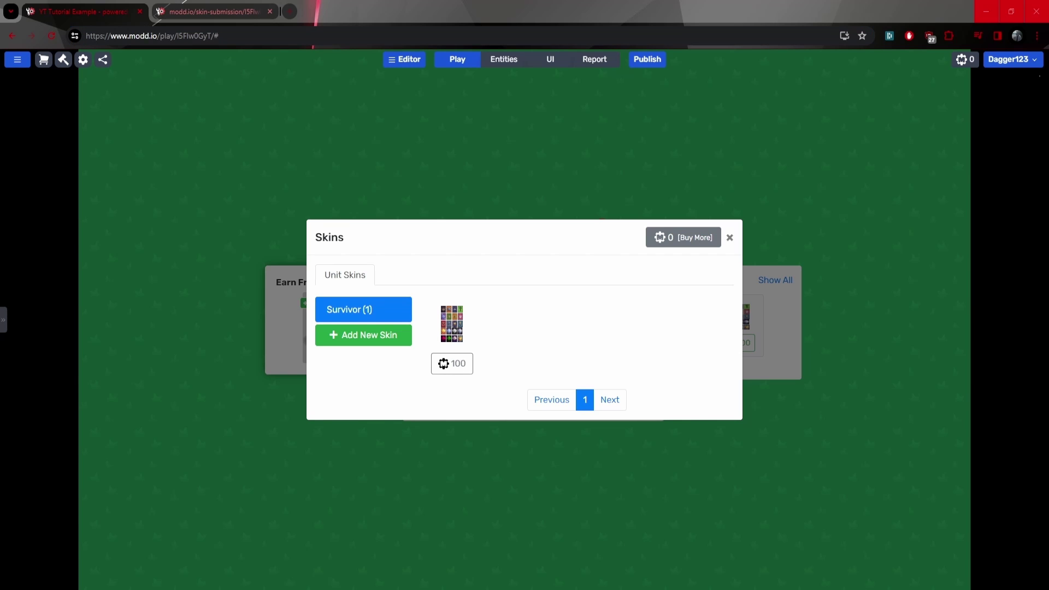
{"action": "left_click_drag", "start_coordinate": [1048, 181], "coordinate": [329, 19]}
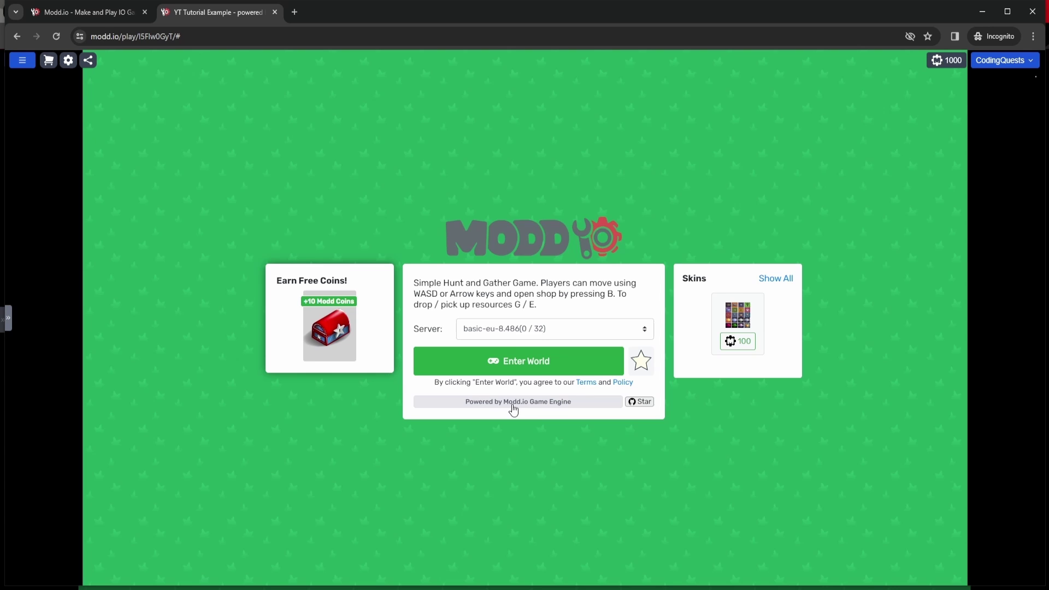
Enter the game world with the second account and walk around using WASD.
{"action": "left_click", "coordinate": [516, 358]}
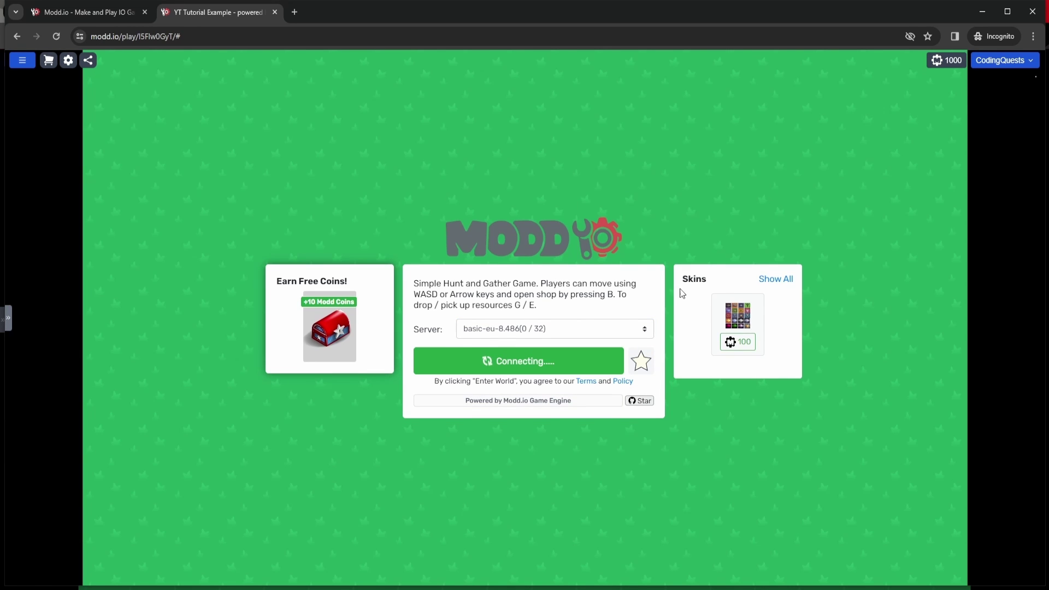
{"action": "key", "text": "d"}
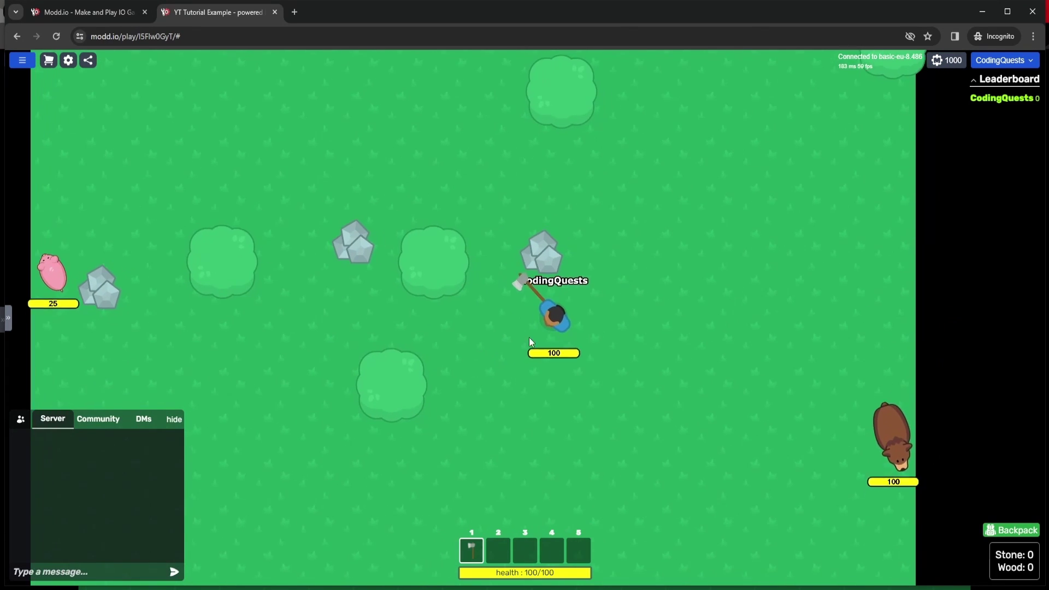
{"action": "key", "text": "w"}
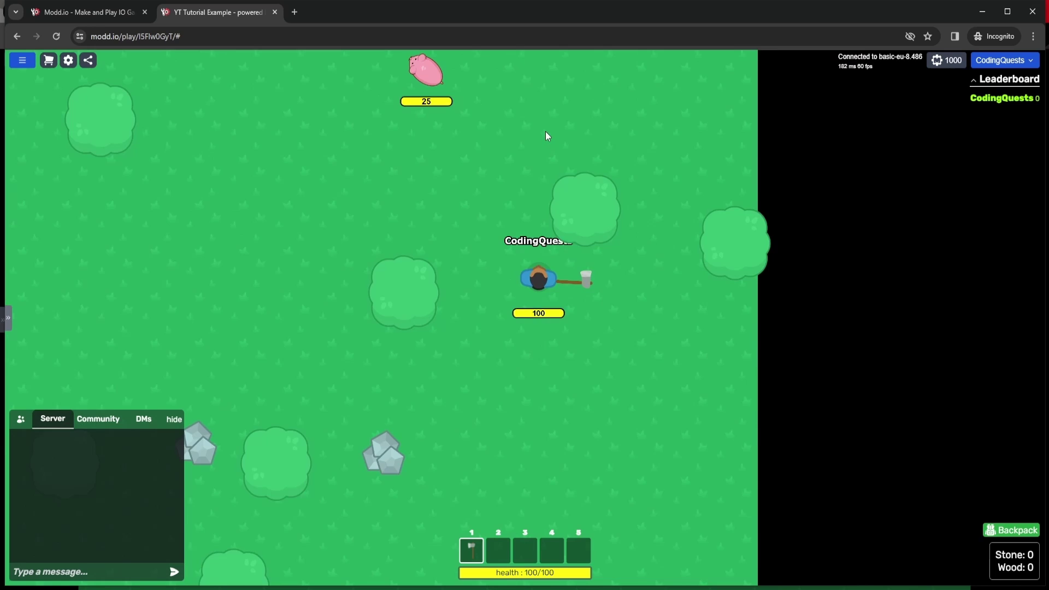
{"action": "key", "text": "a"}
{"action": "key", "text": "s"}
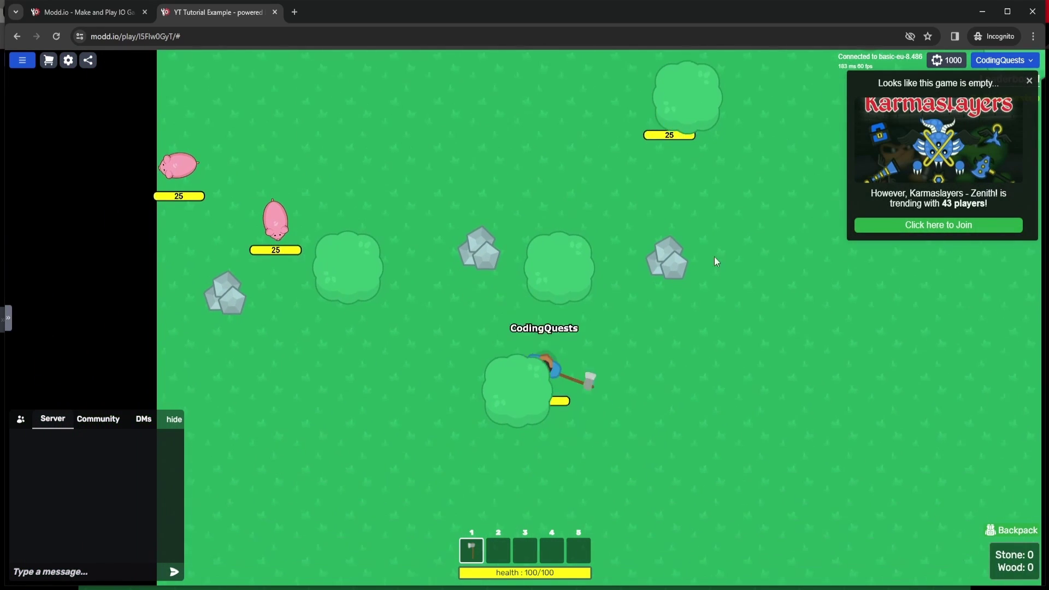
Buy the 100-coin Bob skin with the second account, confirm with the security PIN, and equip it.
{"action": "key", "text": "d"}
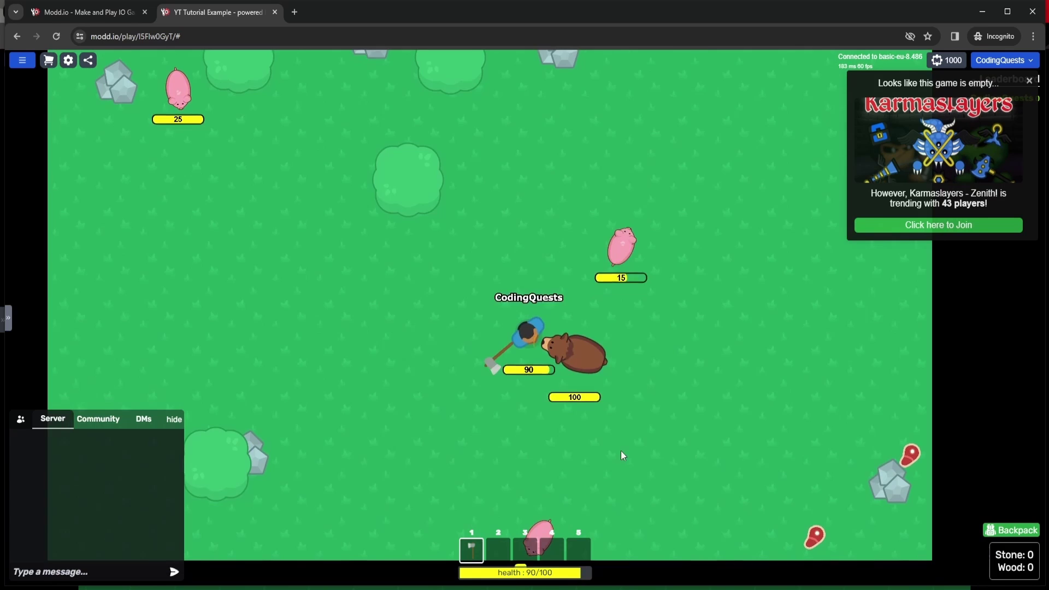
{"action": "key", "text": "a"}
{"action": "left_click", "coordinate": [49, 61]}
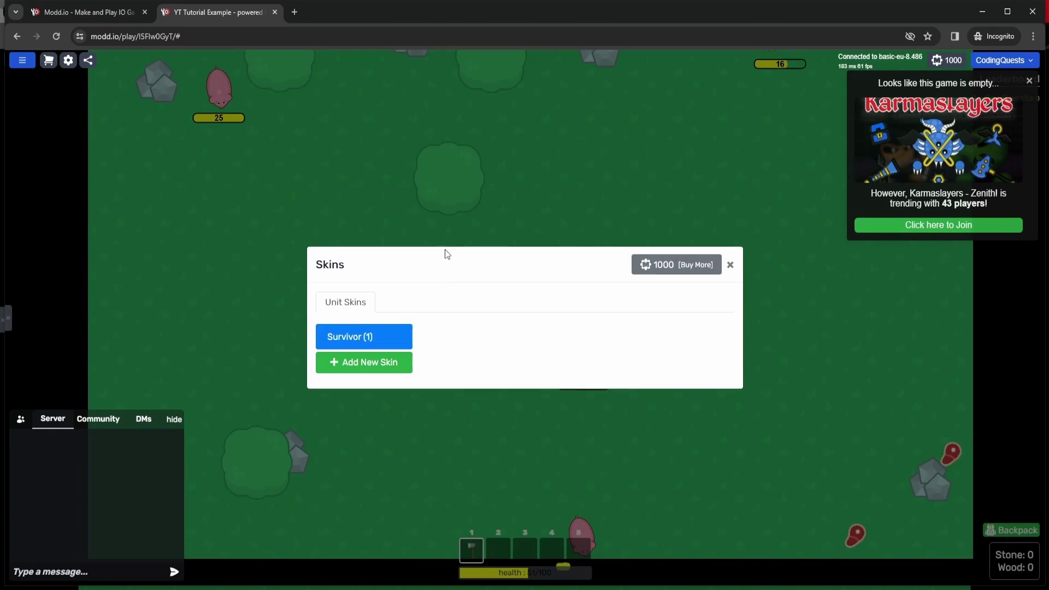
{"action": "left_click", "coordinate": [452, 366]}
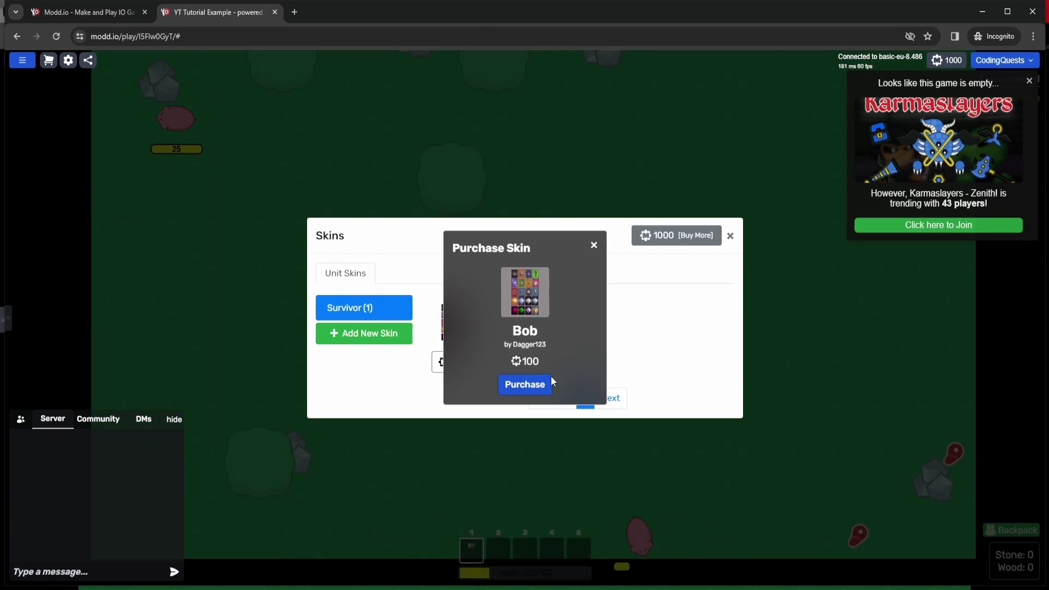
{"action": "left_click", "coordinate": [541, 384]}
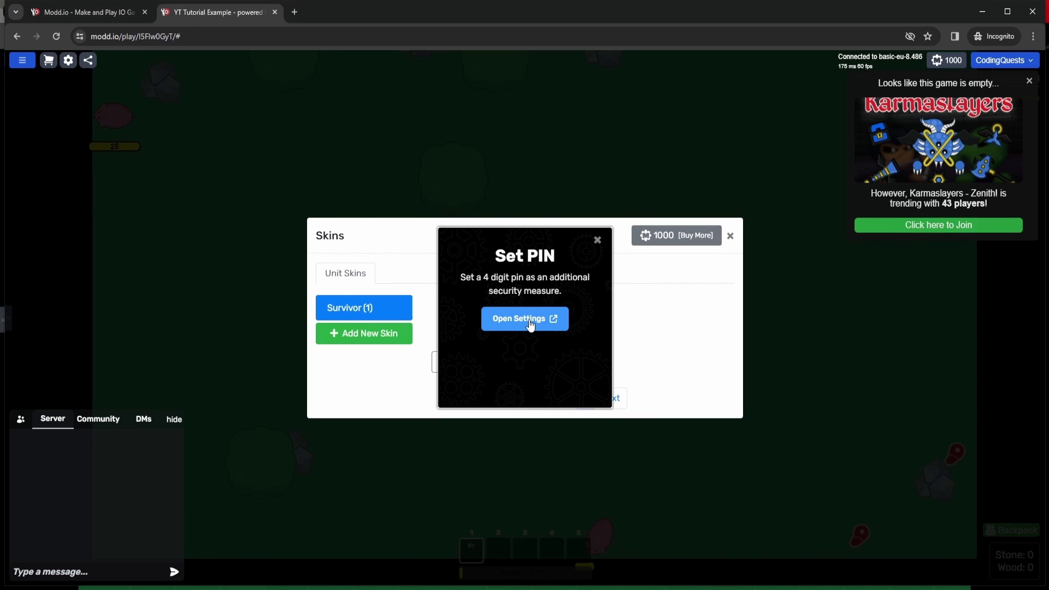
{"action": "left_click", "coordinate": [524, 325]}
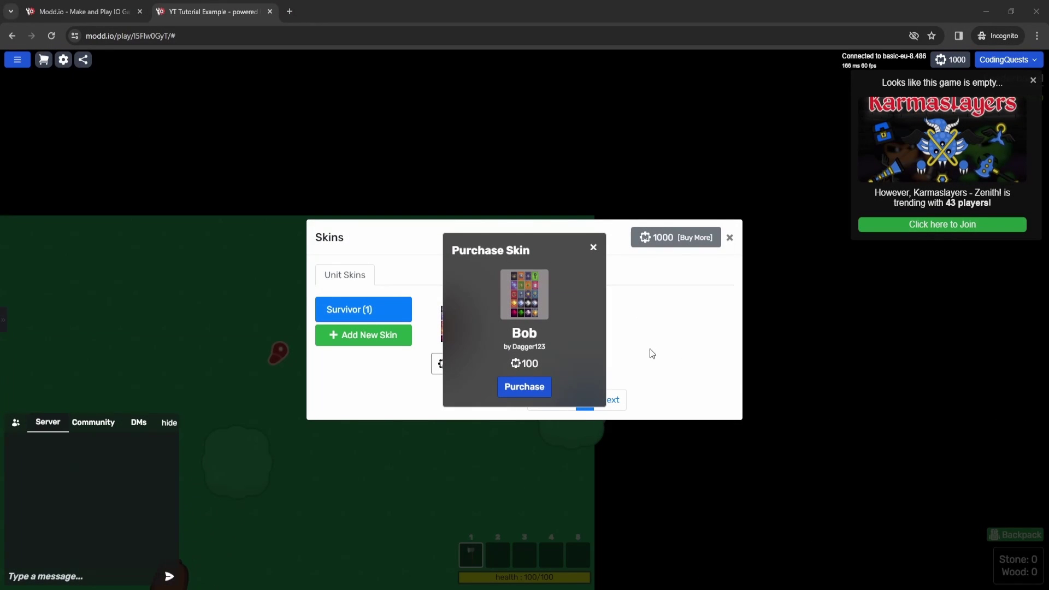
{"action": "left_click", "coordinate": [531, 389]}
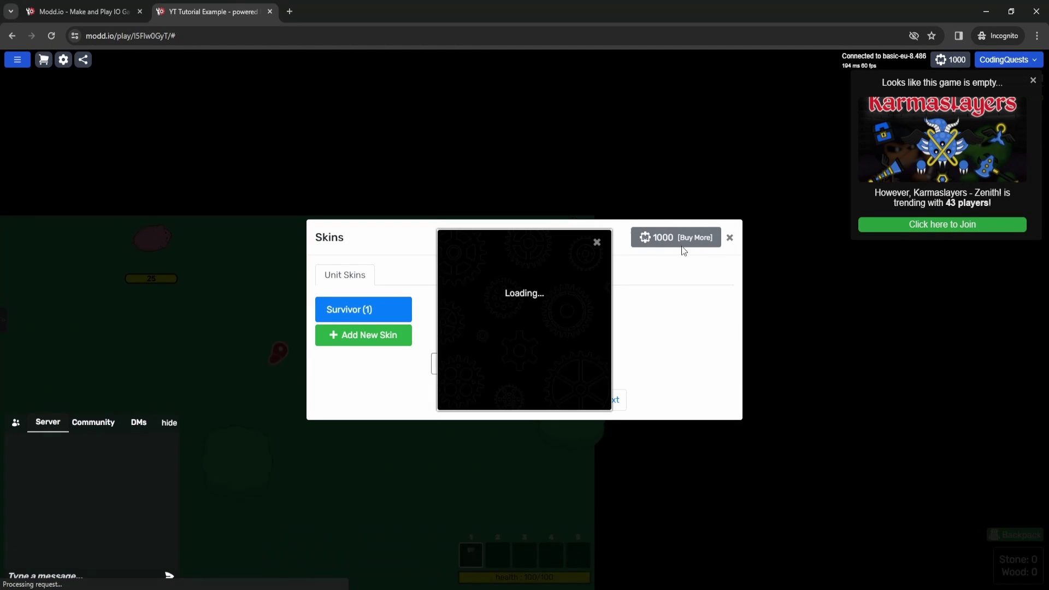
{"action": "type", "text": "1234"}
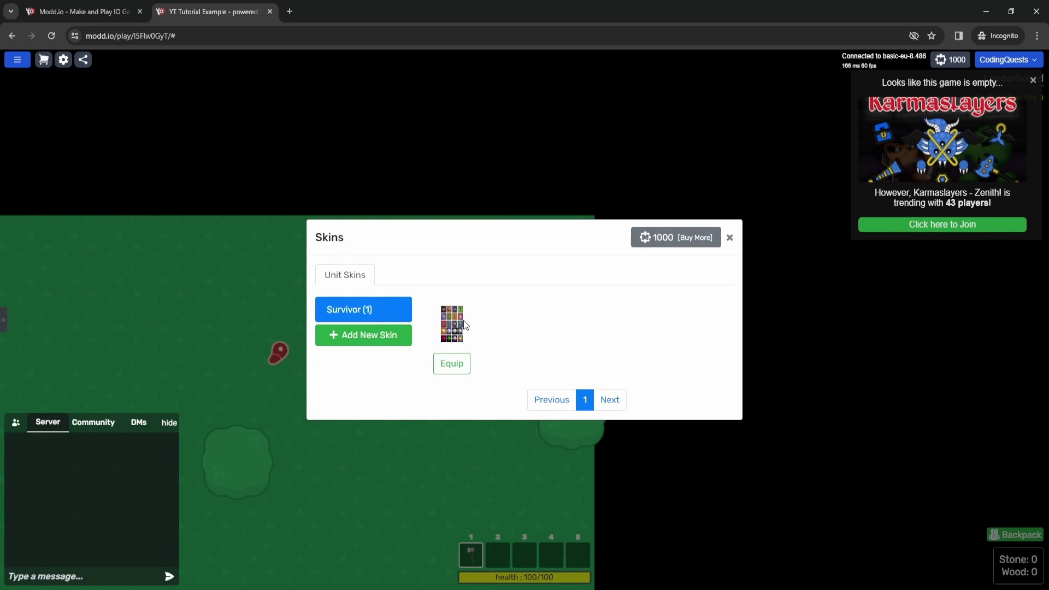
{"action": "left_click", "coordinate": [451, 363]}
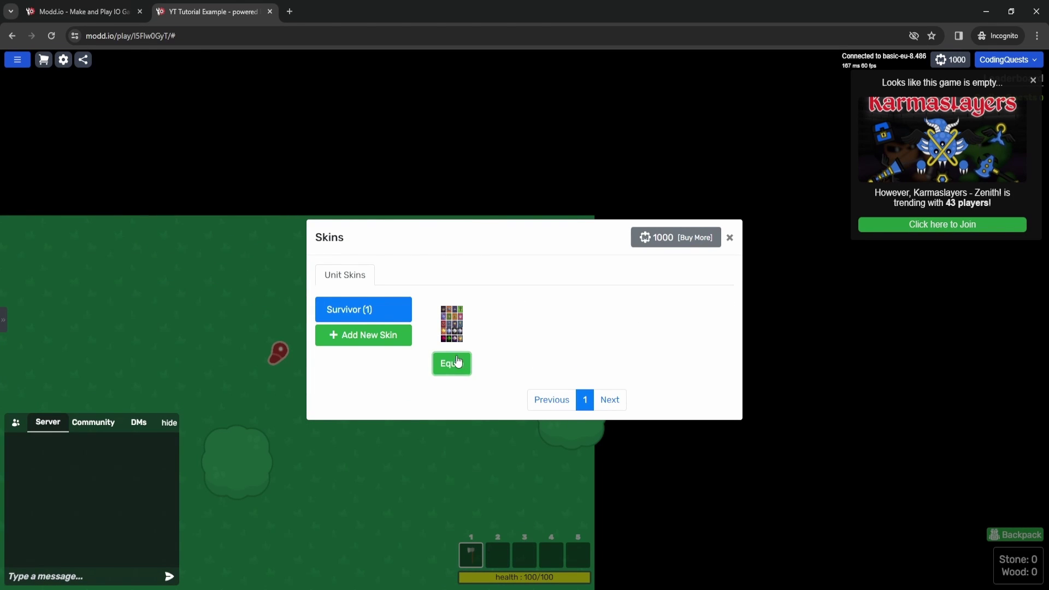
{"action": "left_click", "coordinate": [729, 238]}
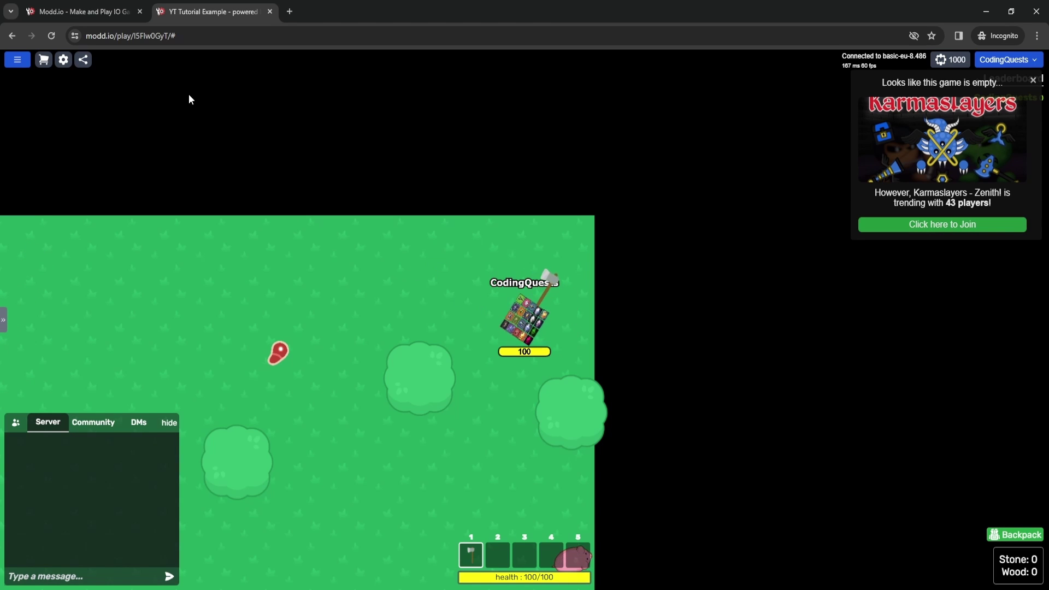
Walk the Bob-skinned player left across the map, dismiss the empty-game popup, and return to the creator's tab.
{"action": "key", "text": "a"}
{"action": "key", "text": "w"}
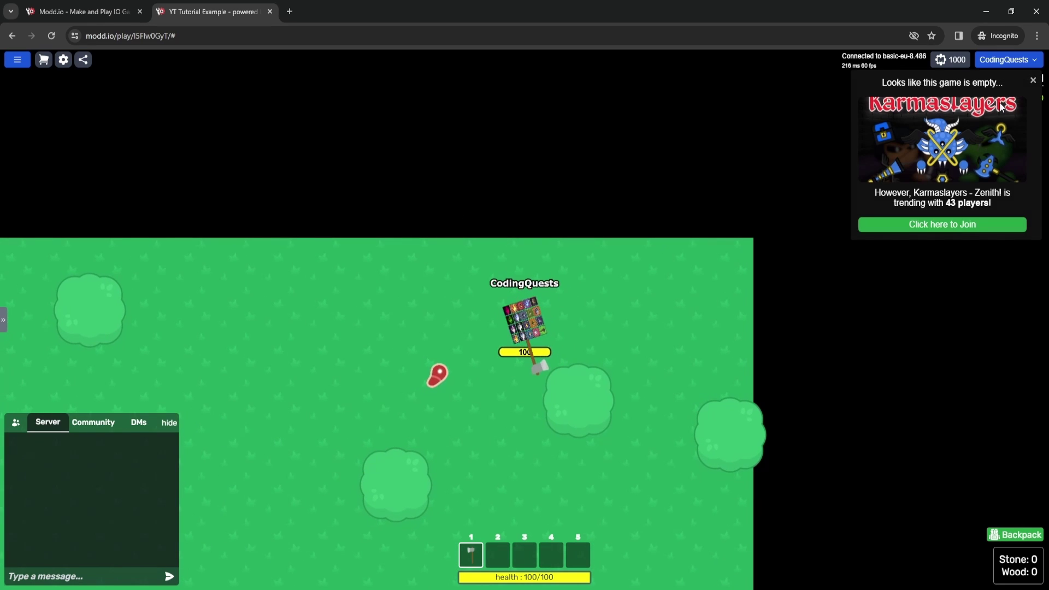
{"action": "left_click", "coordinate": [1033, 80]}
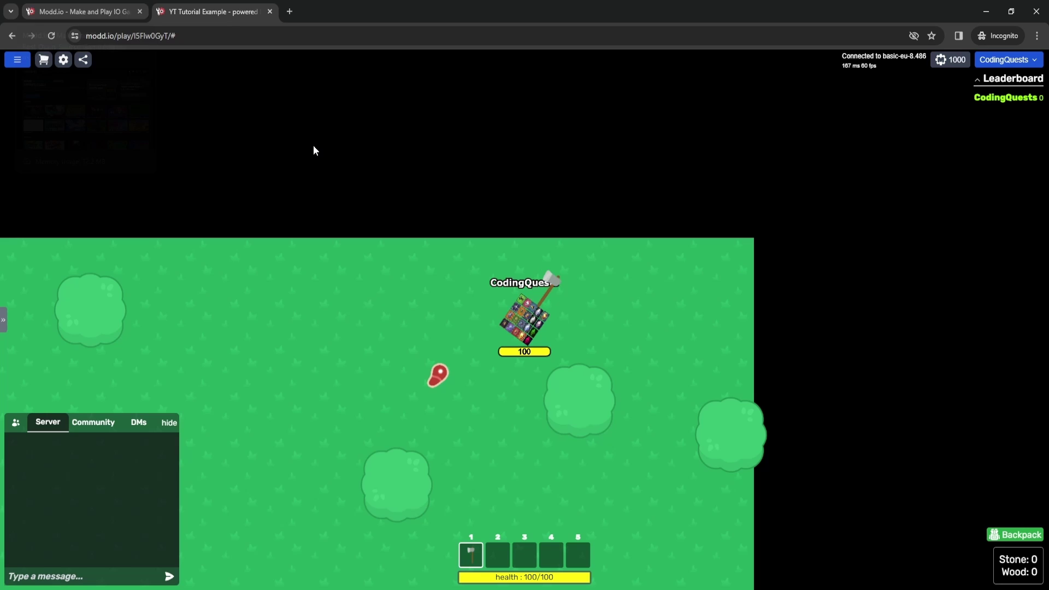
{"action": "left_click", "coordinate": [103, 14]}
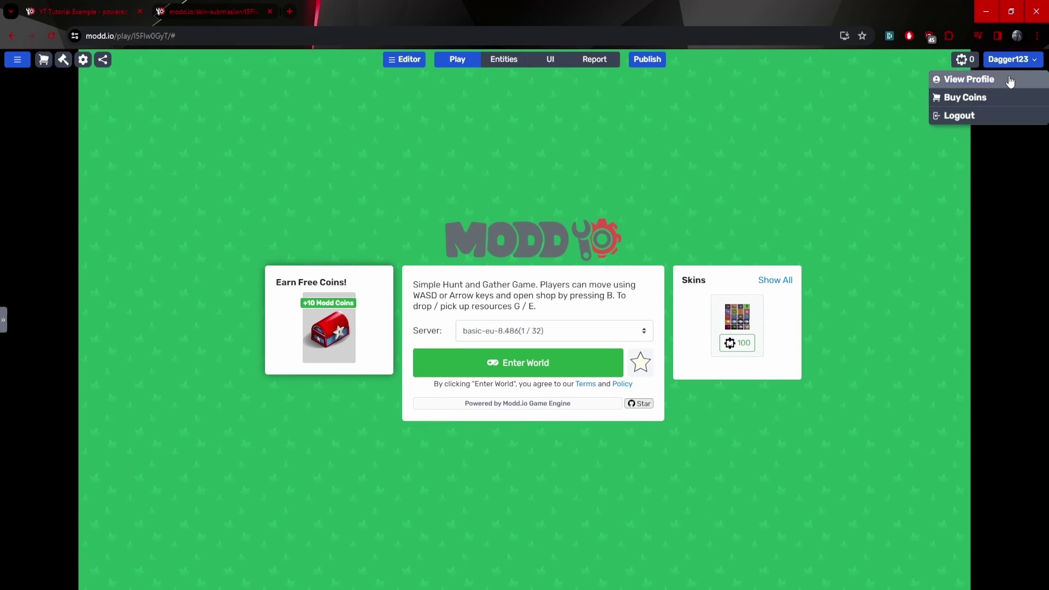
Go to the creator account's profile page showing the 90-coin Bob skin sale notice.
{"action": "left_click", "coordinate": [969, 81]}
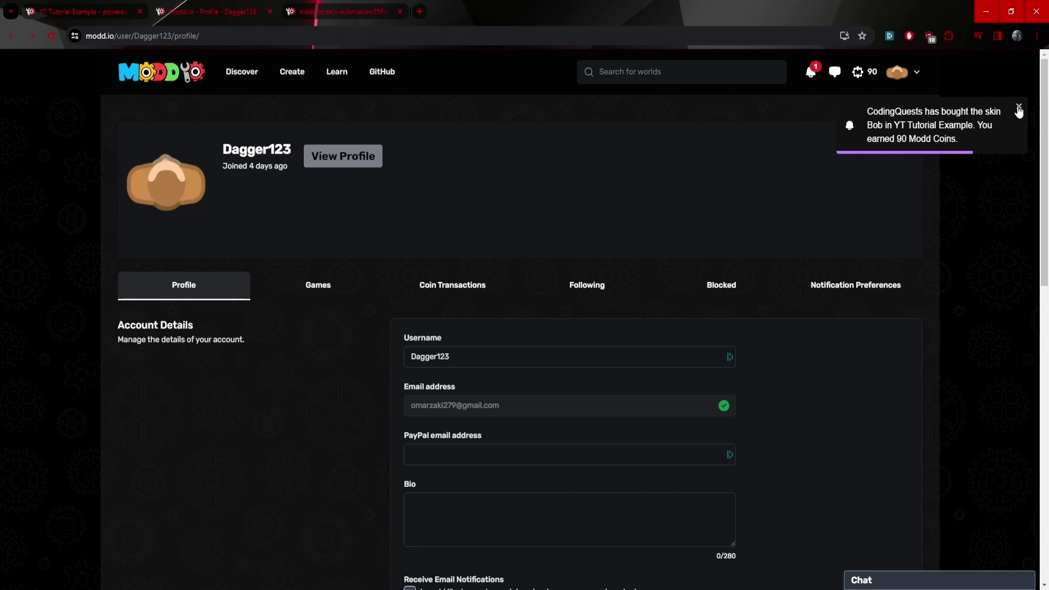
Dismiss the sale notice, review the 45 skin-sale coins earned on 01-16-2024, then check Payouts.
{"action": "left_click", "coordinate": [1018, 107]}
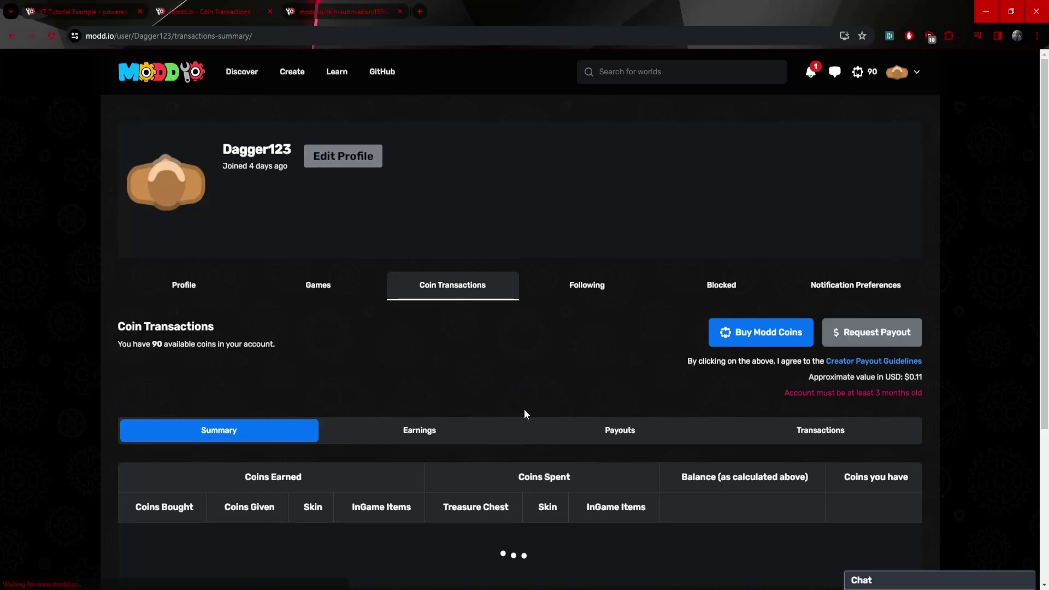
{"action": "scroll", "coordinate": [475, 441], "scroll_direction": "down", "scroll_amount": 2}
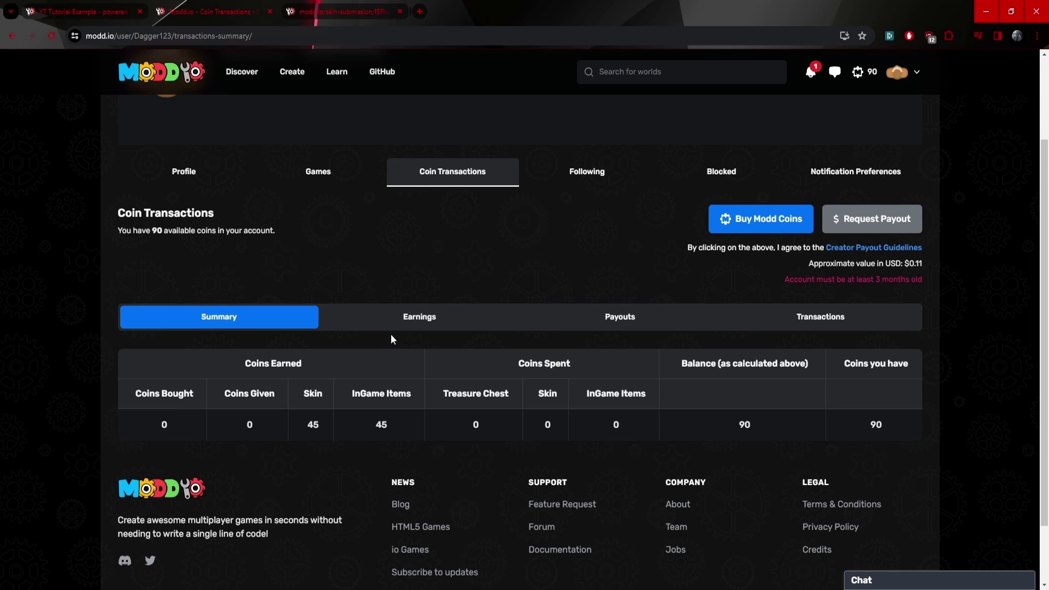
{"action": "left_click", "coordinate": [433, 326]}
{"action": "scroll", "coordinate": [445, 435], "scroll_direction": "down", "scroll_amount": 3}
{"action": "scroll", "coordinate": [566, 471], "scroll_direction": "up", "scroll_amount": 1}
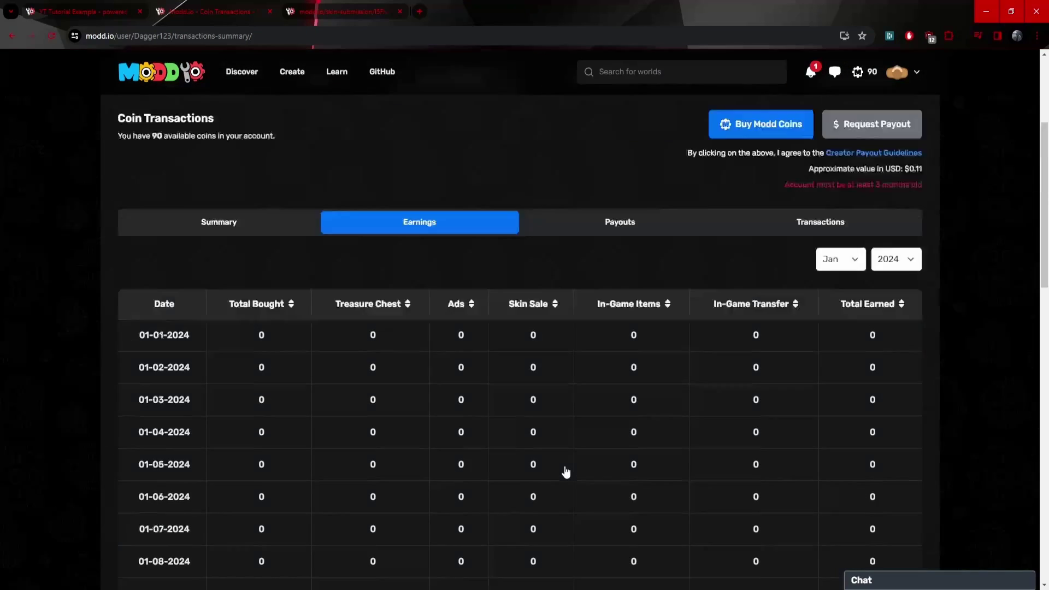
{"action": "scroll", "coordinate": [566, 471], "scroll_direction": "up", "scroll_amount": 3}
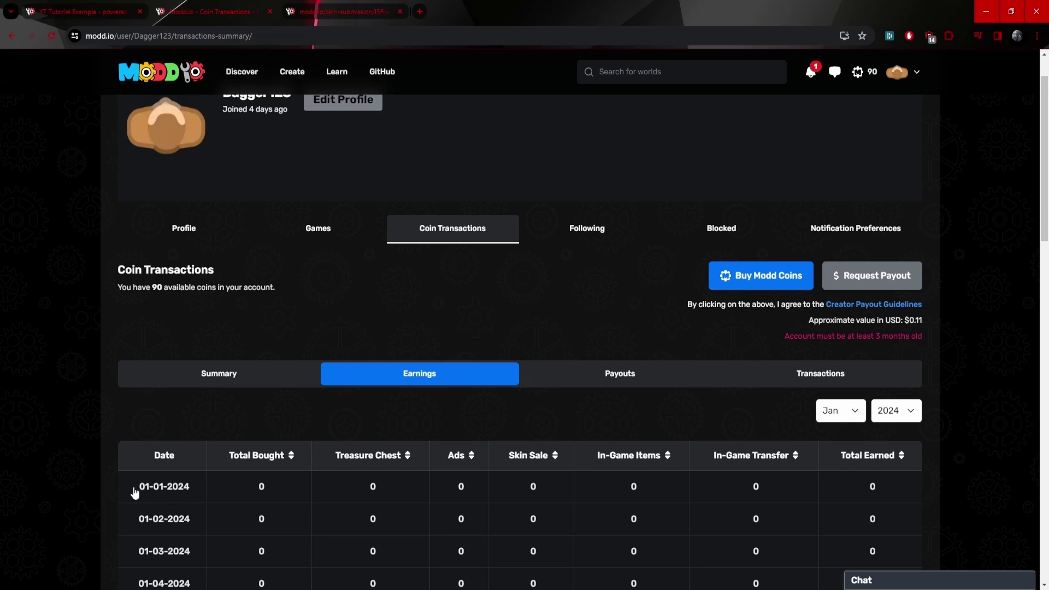
{"action": "scroll", "coordinate": [255, 498], "scroll_direction": "down", "scroll_amount": 15}
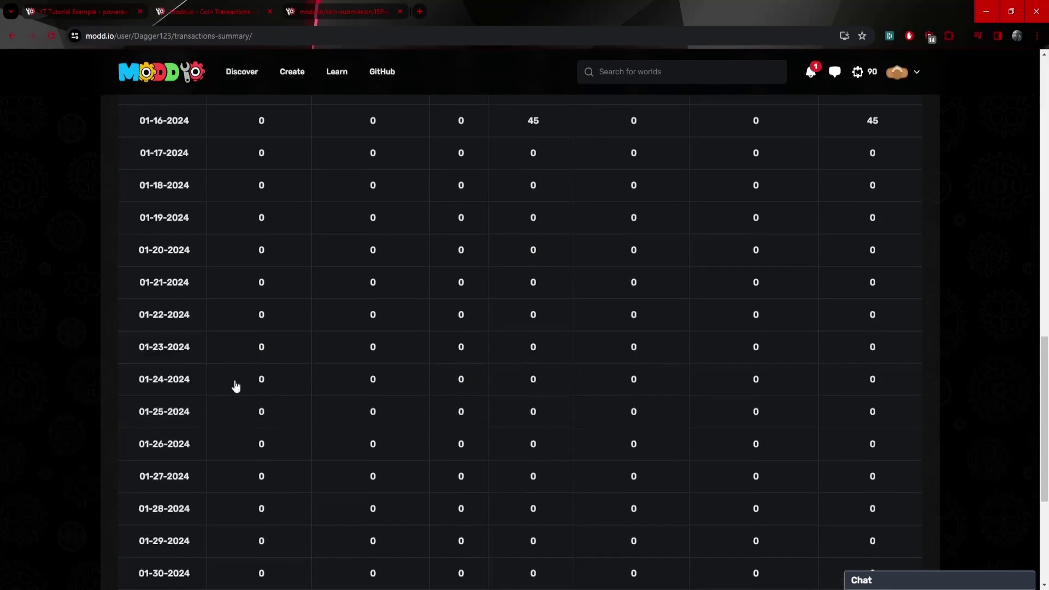
{"action": "scroll", "coordinate": [291, 527], "scroll_direction": "up", "scroll_amount": 5}
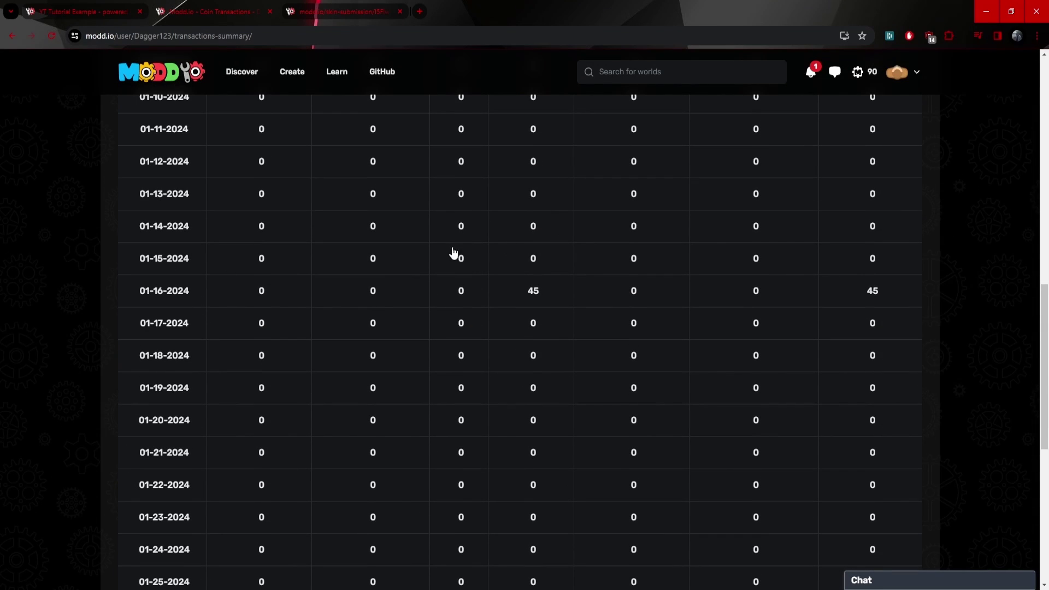
{"action": "scroll", "coordinate": [399, 362], "scroll_direction": "up", "scroll_amount": 14}
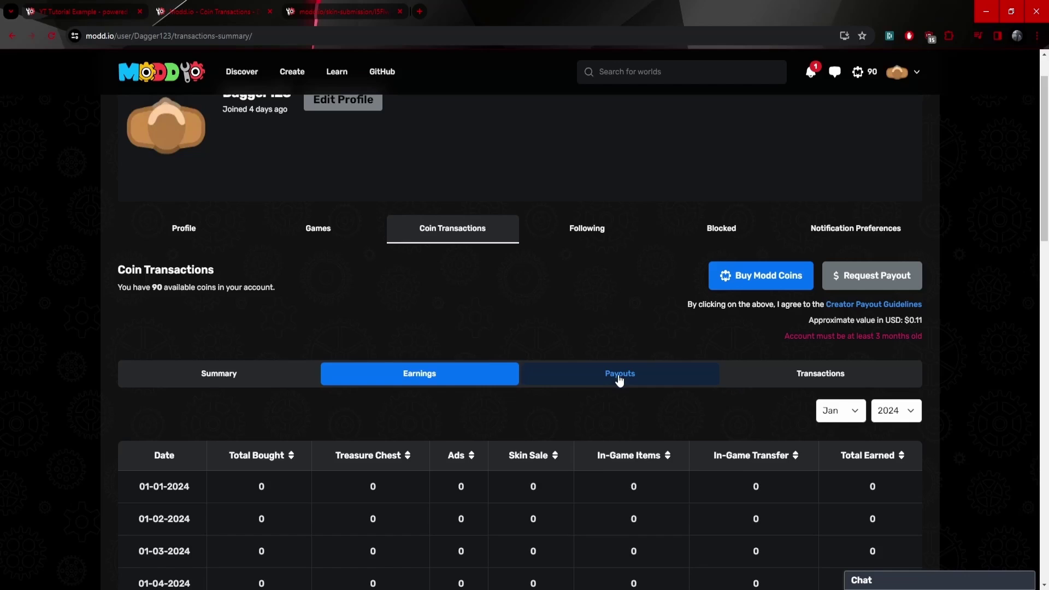
{"action": "left_click", "coordinate": [618, 377]}
List the coin transactions and highlight the +45 skin revenue row from YT Tutorial Example.
{"action": "left_click", "coordinate": [837, 378]}
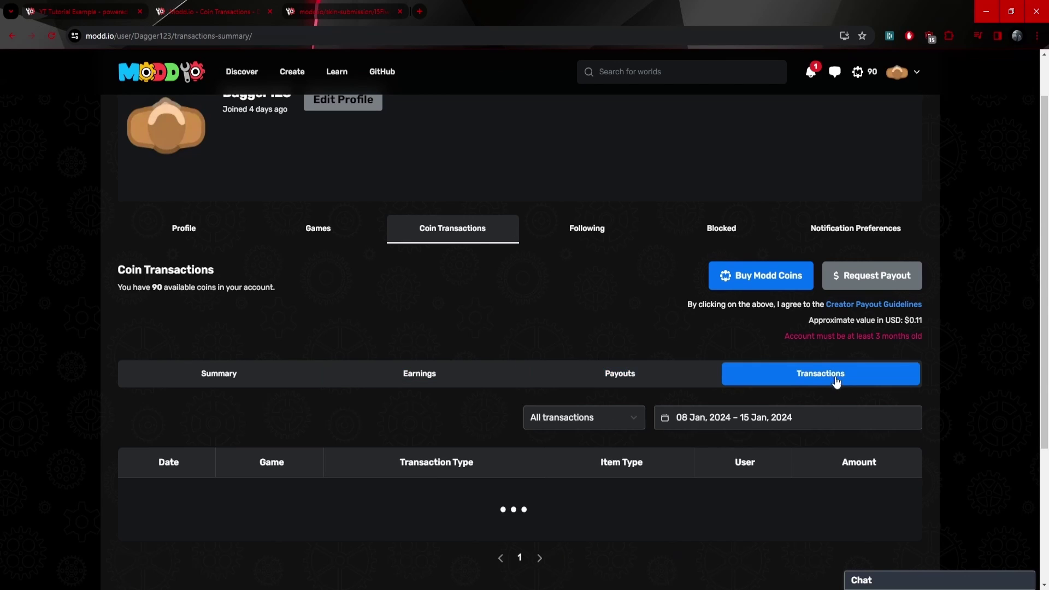
{"action": "scroll", "coordinate": [426, 381], "scroll_direction": "down", "scroll_amount": 1}
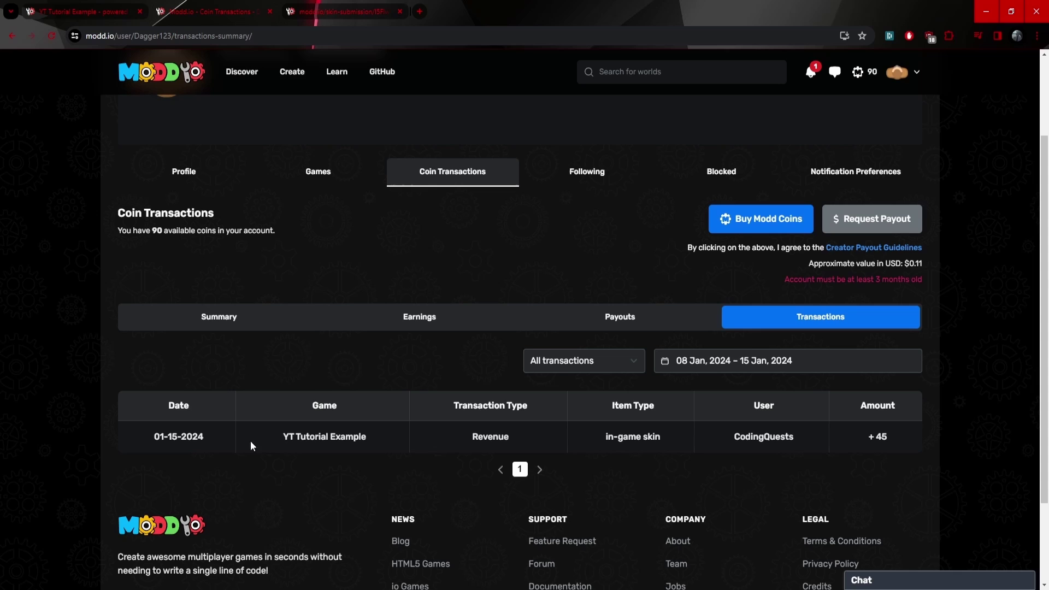
{"action": "left_click_drag", "start_coordinate": [300, 421], "coordinate": [869, 455]}
{"action": "left_click", "coordinate": [892, 444]}
{"action": "scroll", "coordinate": [902, 470], "scroll_direction": "up", "scroll_amount": 1}
Highlight the revenue row's approximate $0.11 USD value.
{"action": "left_click", "coordinate": [940, 348]}
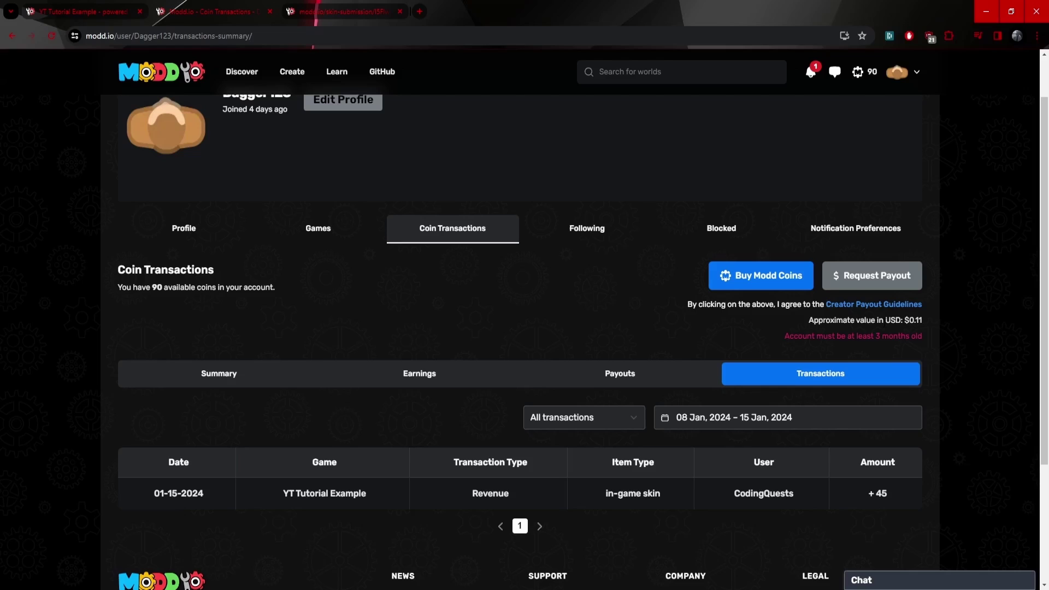
{"action": "left_click_drag", "start_coordinate": [923, 322], "coordinate": [827, 321]}
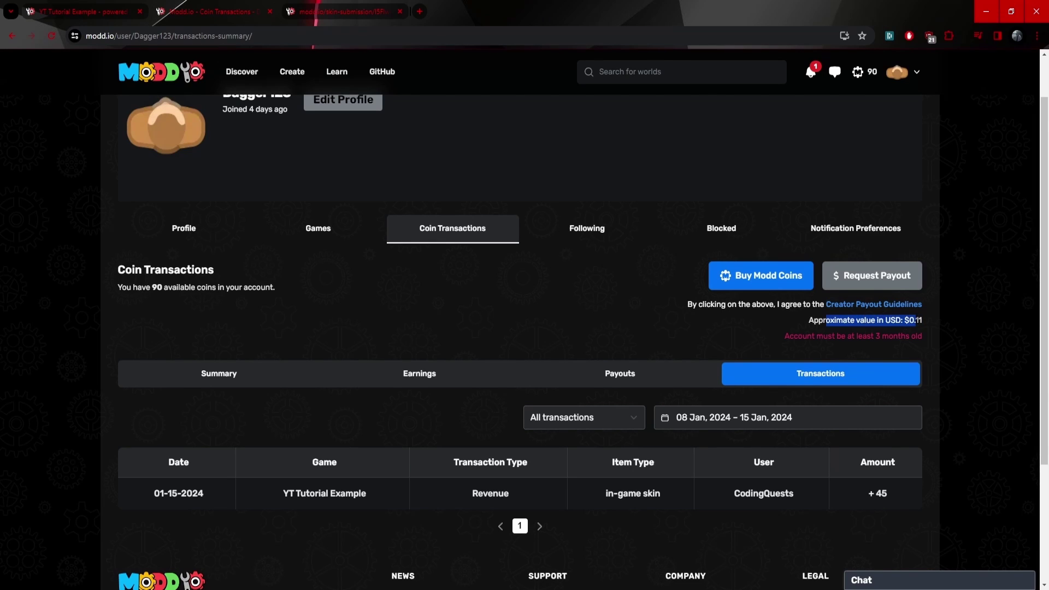
{"action": "left_click", "coordinate": [827, 321]}
{"action": "left_click_drag", "start_coordinate": [923, 321], "coordinate": [908, 321]}
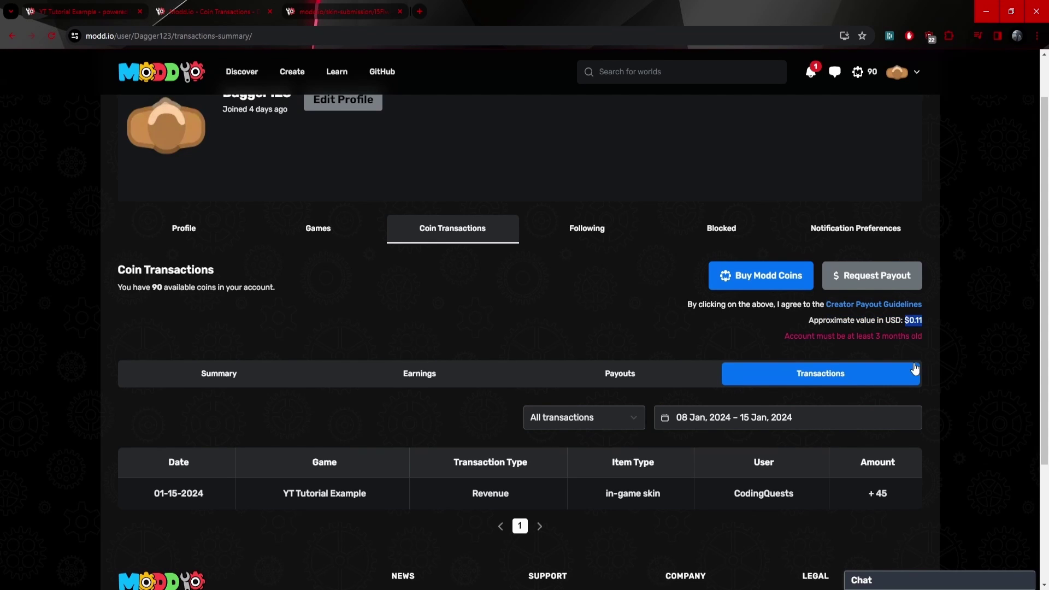
{"action": "scroll", "coordinate": [806, 112], "scroll_direction": "up", "scroll_amount": 1}
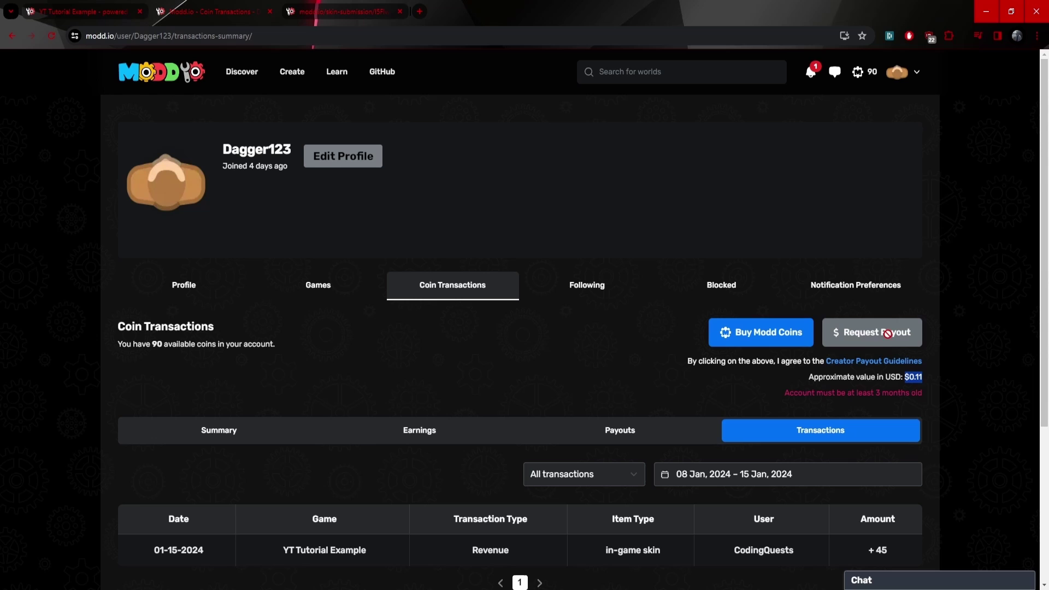
{"action": "left_click", "coordinate": [905, 337]}
{"action": "left_click_drag", "start_coordinate": [796, 393], "coordinate": [764, 394]}
{"action": "left_click", "coordinate": [786, 407]}
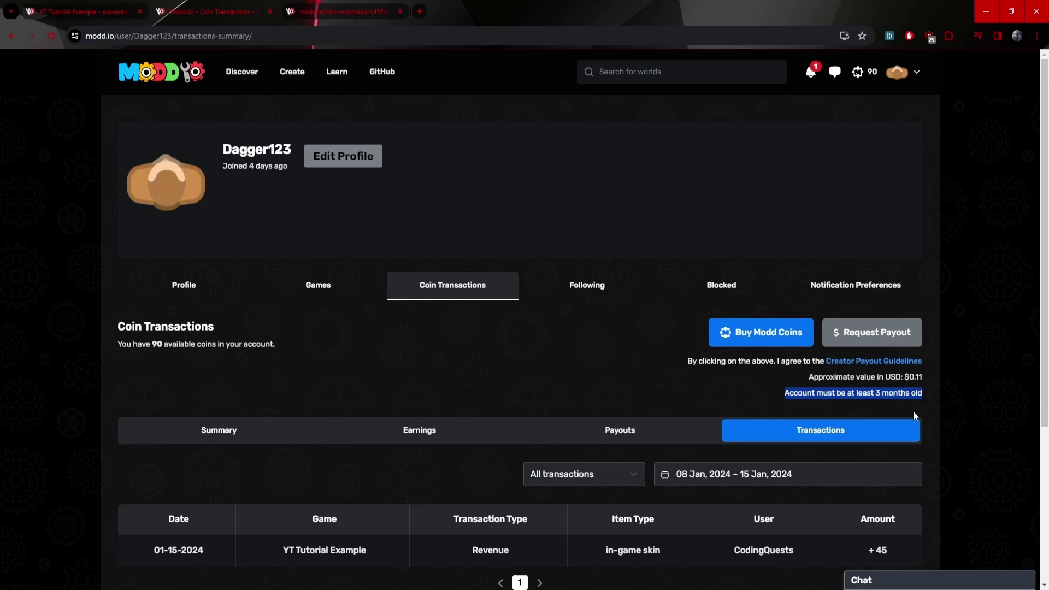
{"action": "left_click_drag", "start_coordinate": [929, 398], "coordinate": [781, 397]}
{"action": "left_click", "coordinate": [781, 401]}
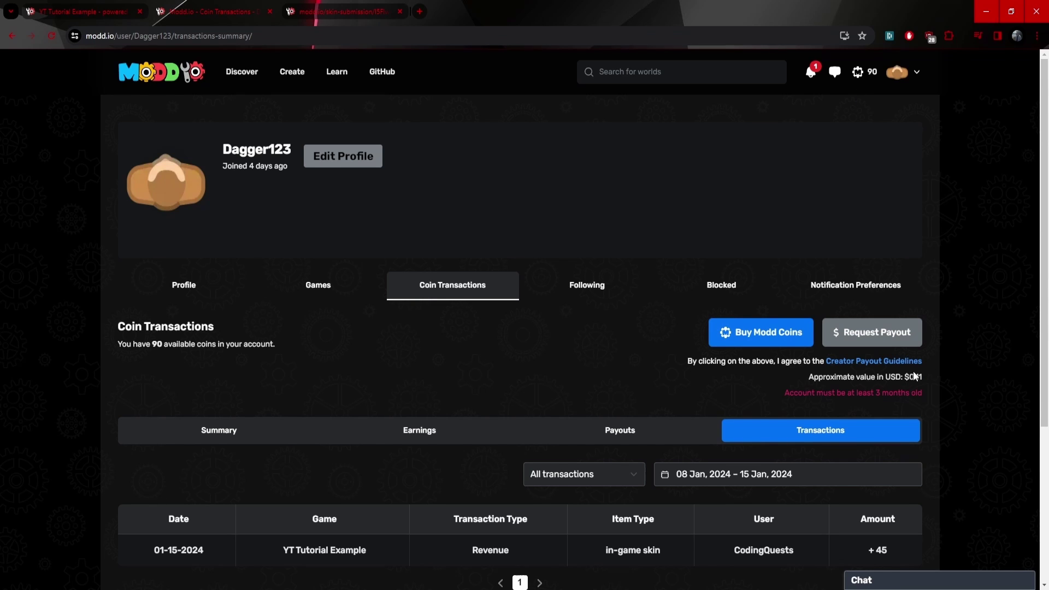
{"action": "double_click", "coordinate": [915, 377]}
Re-highlight the 0.11 dollar value, then bring up the notifications listing the 90-coin Bob skin sale.
{"action": "left_click", "coordinate": [923, 384]}
{"action": "left_click_drag", "start_coordinate": [923, 384], "coordinate": [910, 382]}
{"action": "left_click", "coordinate": [810, 78]}
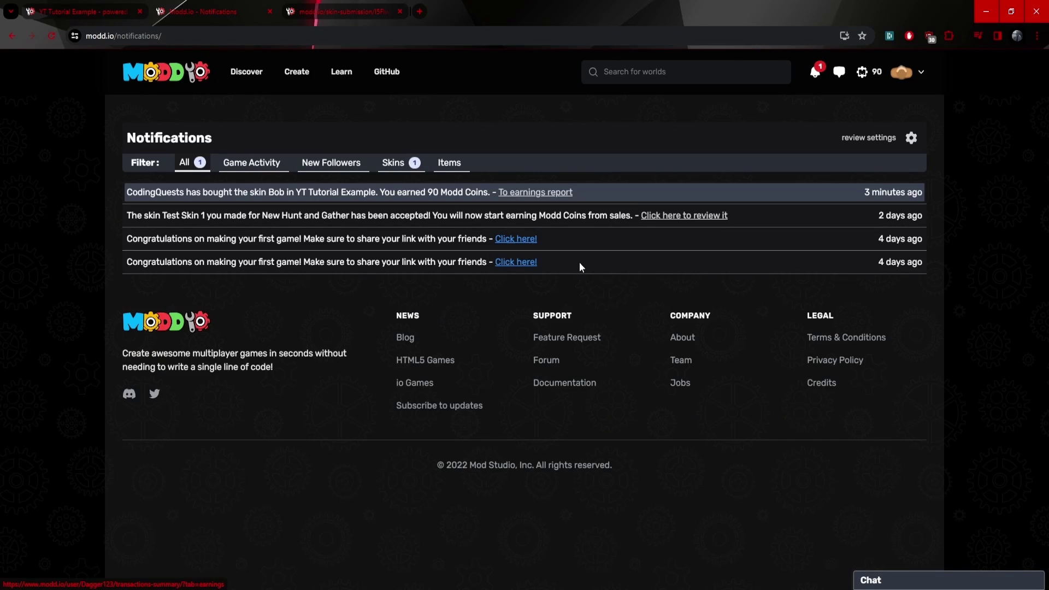